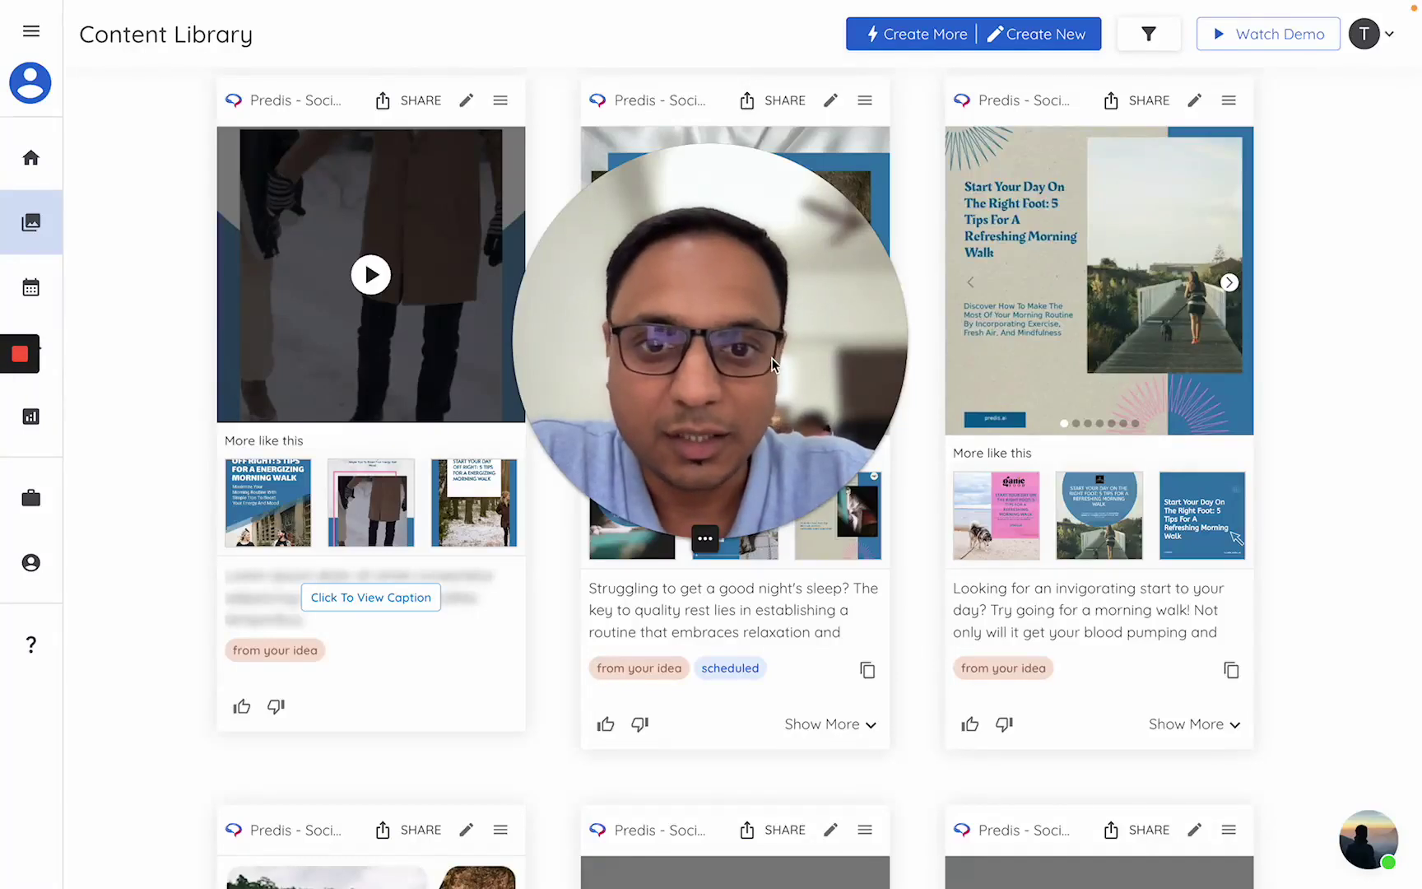
- Open the 'Start Your Day Right' morning-walk collage post in the Edit Post editor
{"action": "mouse_move", "coordinate": [714, 486]}
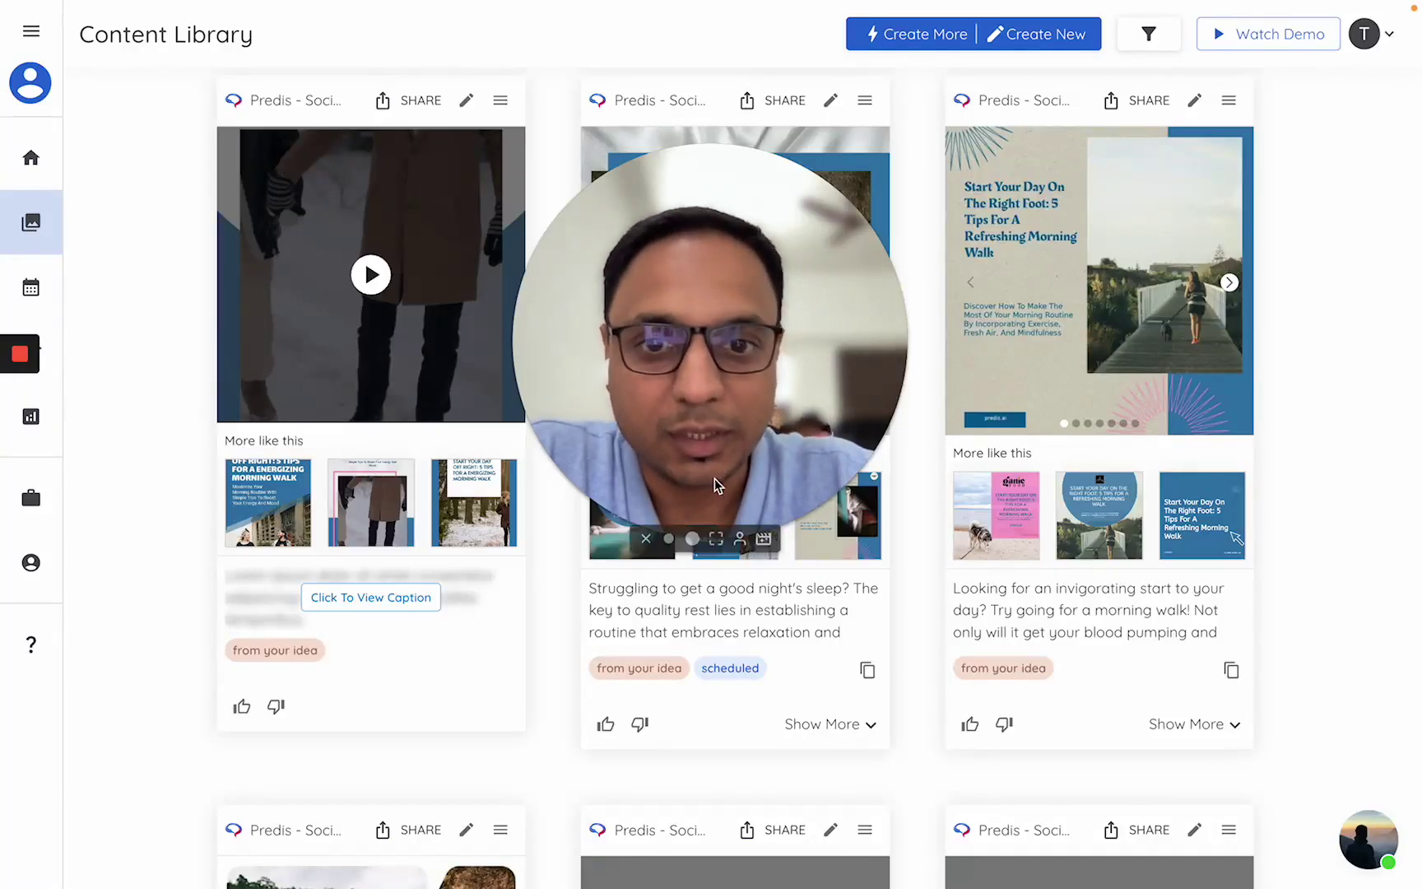
{"action": "left_click", "coordinate": [671, 544]}
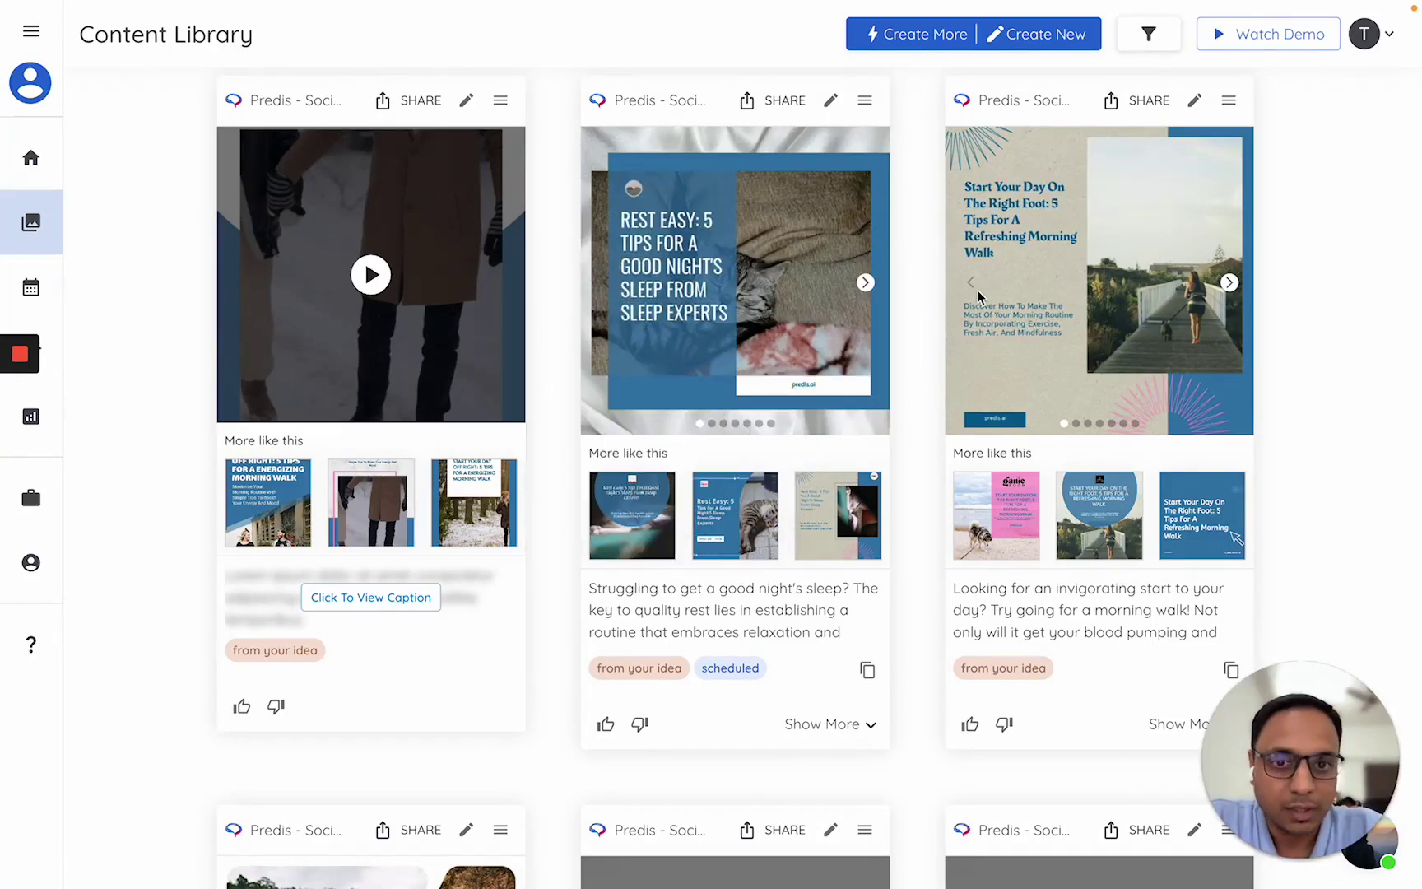
{"action": "scroll", "coordinate": [979, 296], "scroll_direction": "down", "scroll_amount": 5}
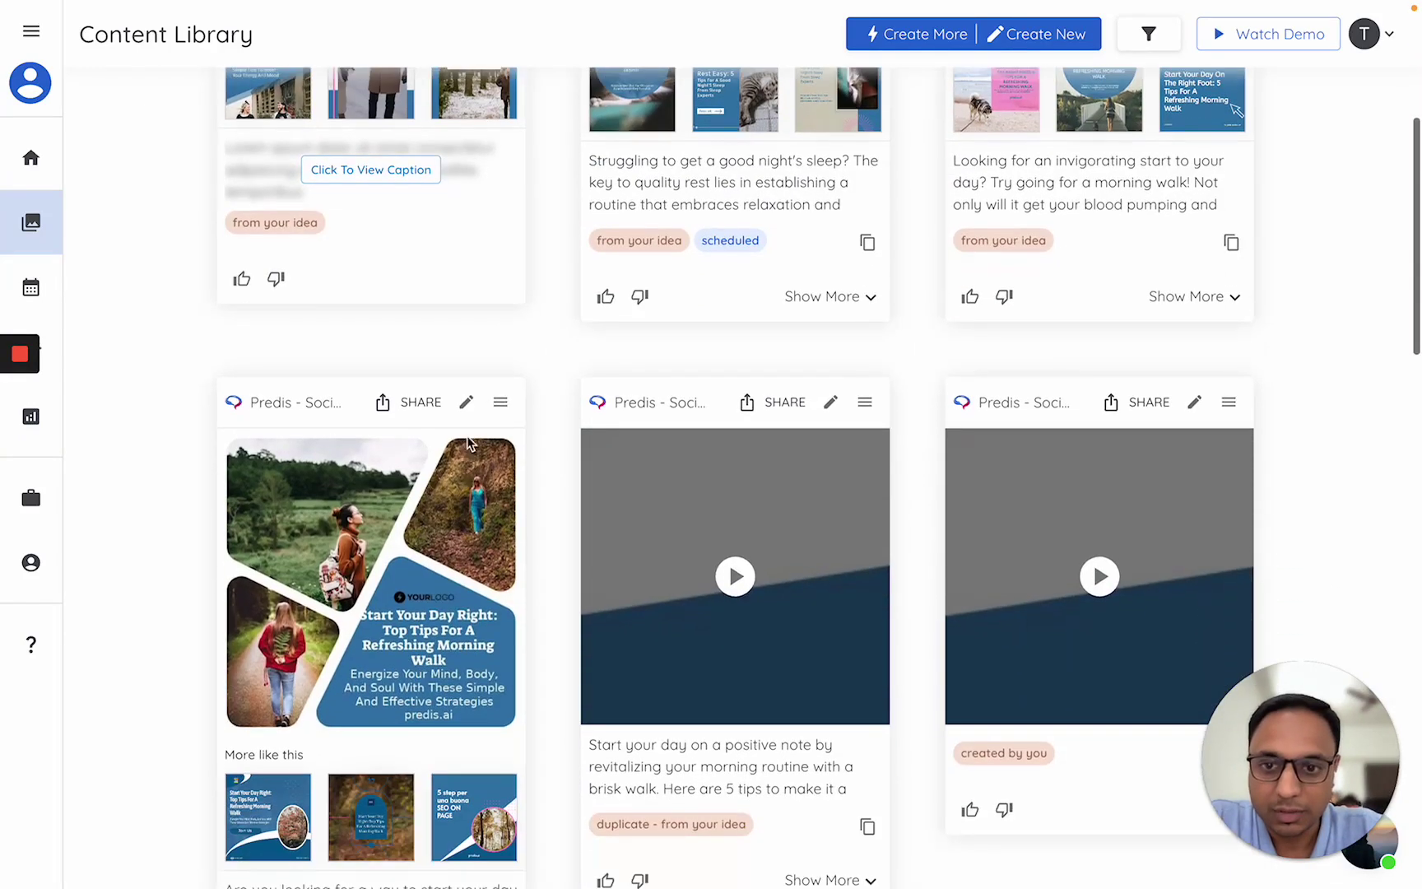
{"action": "left_click", "coordinate": [466, 401]}
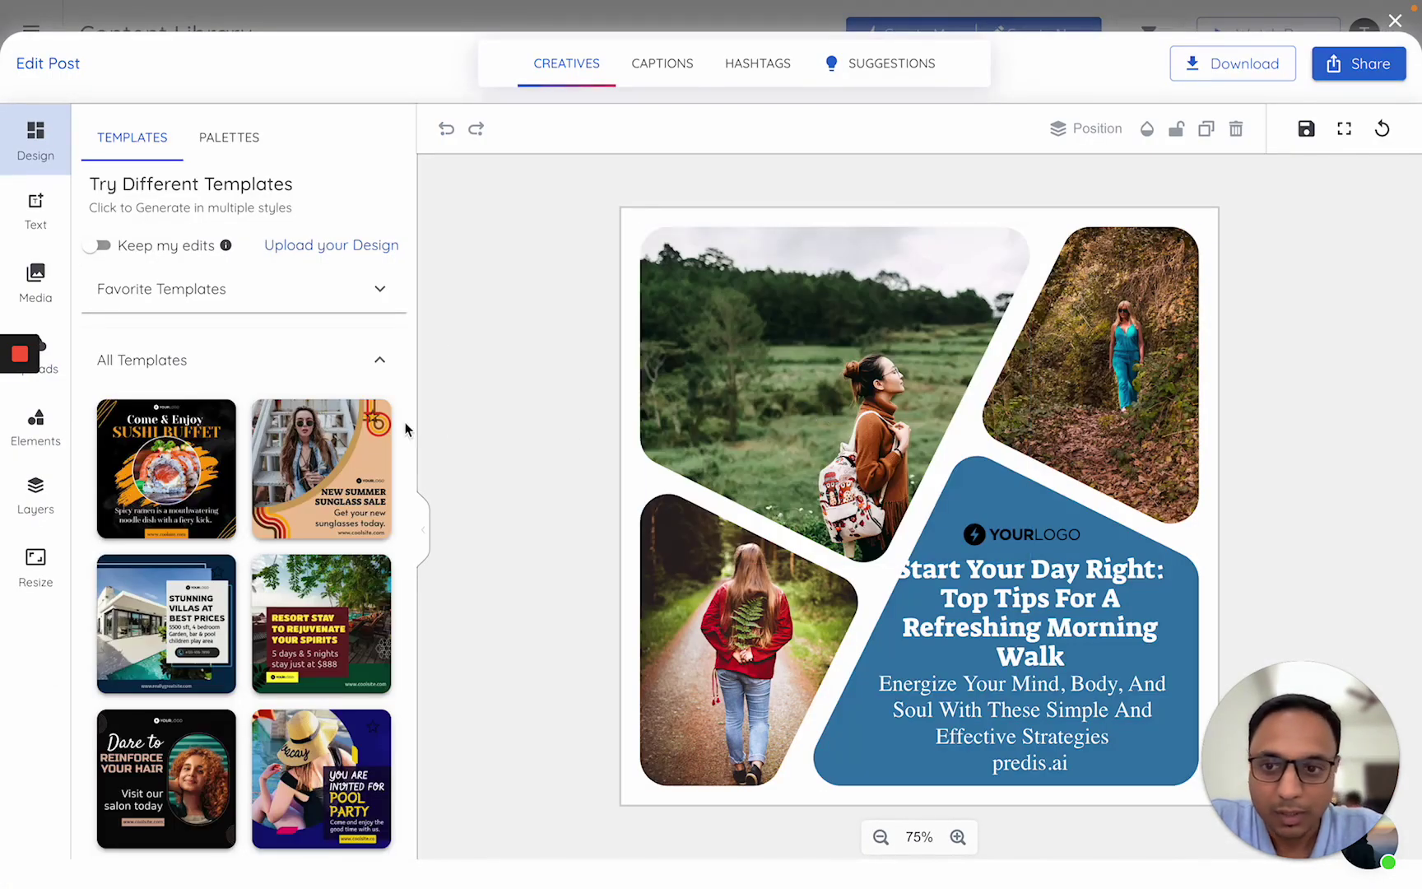
- Replace the bottom-left red-jacket walker photo with the AI-suggested forest-trail photo of a woman in a hat
{"action": "left_click", "coordinate": [39, 284]}
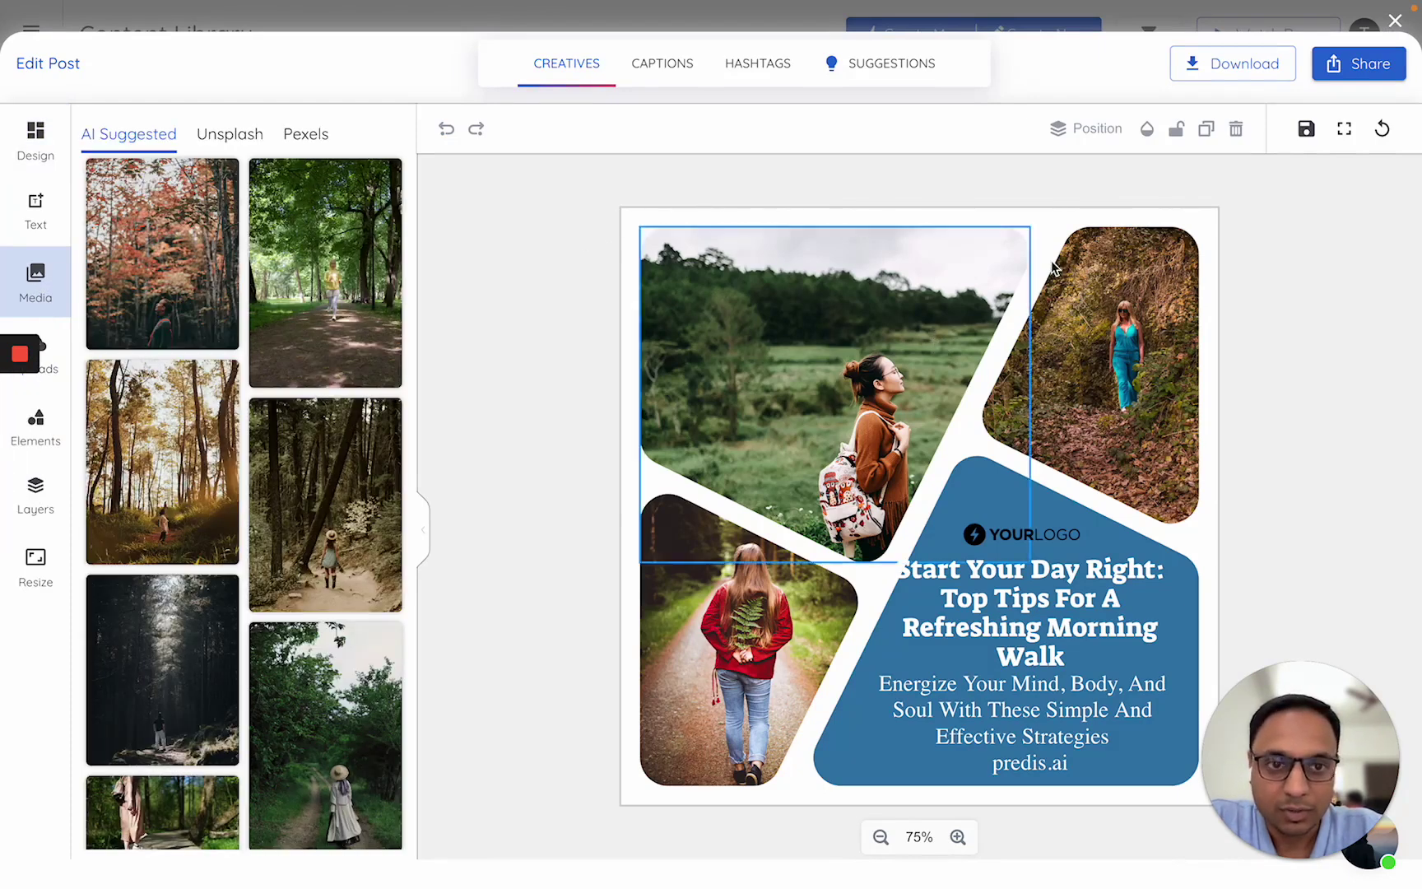
{"action": "left_click", "coordinate": [803, 351]}
{"action": "left_click", "coordinate": [1151, 317]}
{"action": "left_click", "coordinate": [1041, 644]}
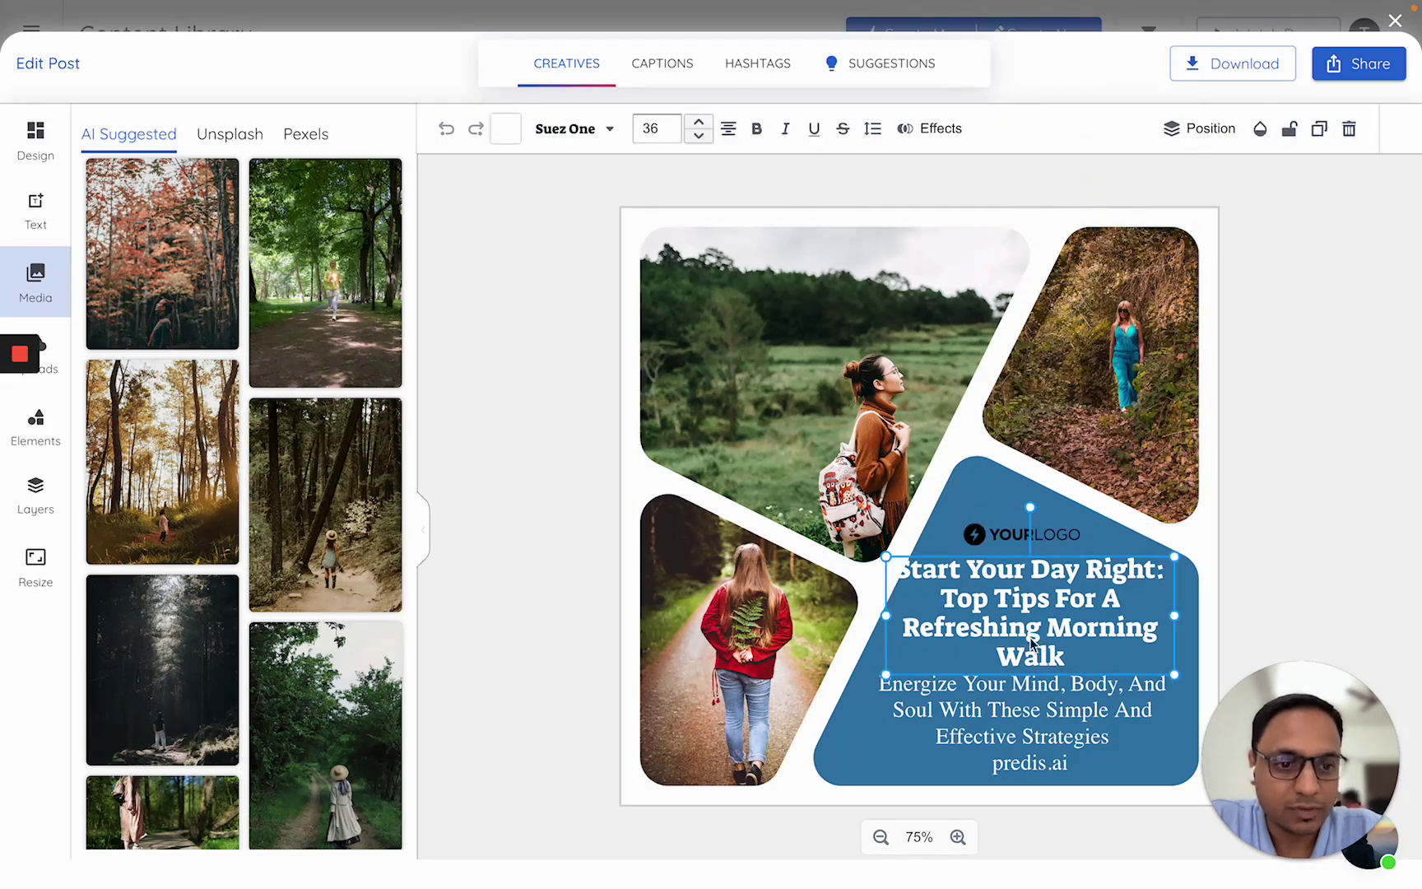
{"action": "left_click", "coordinate": [745, 592]}
{"action": "left_click", "coordinate": [822, 360]}
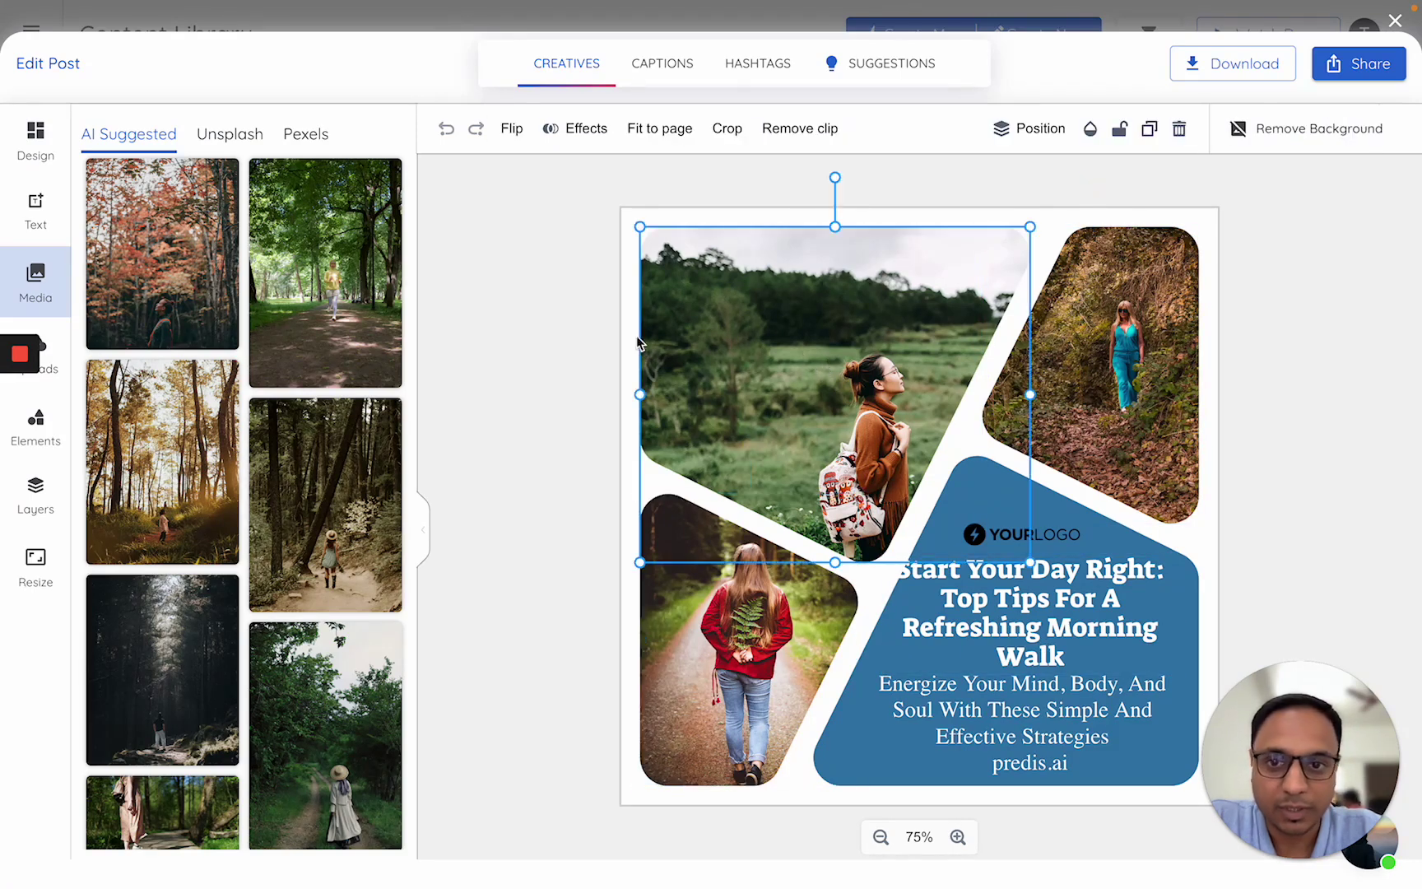
{"action": "left_click", "coordinate": [525, 314]}
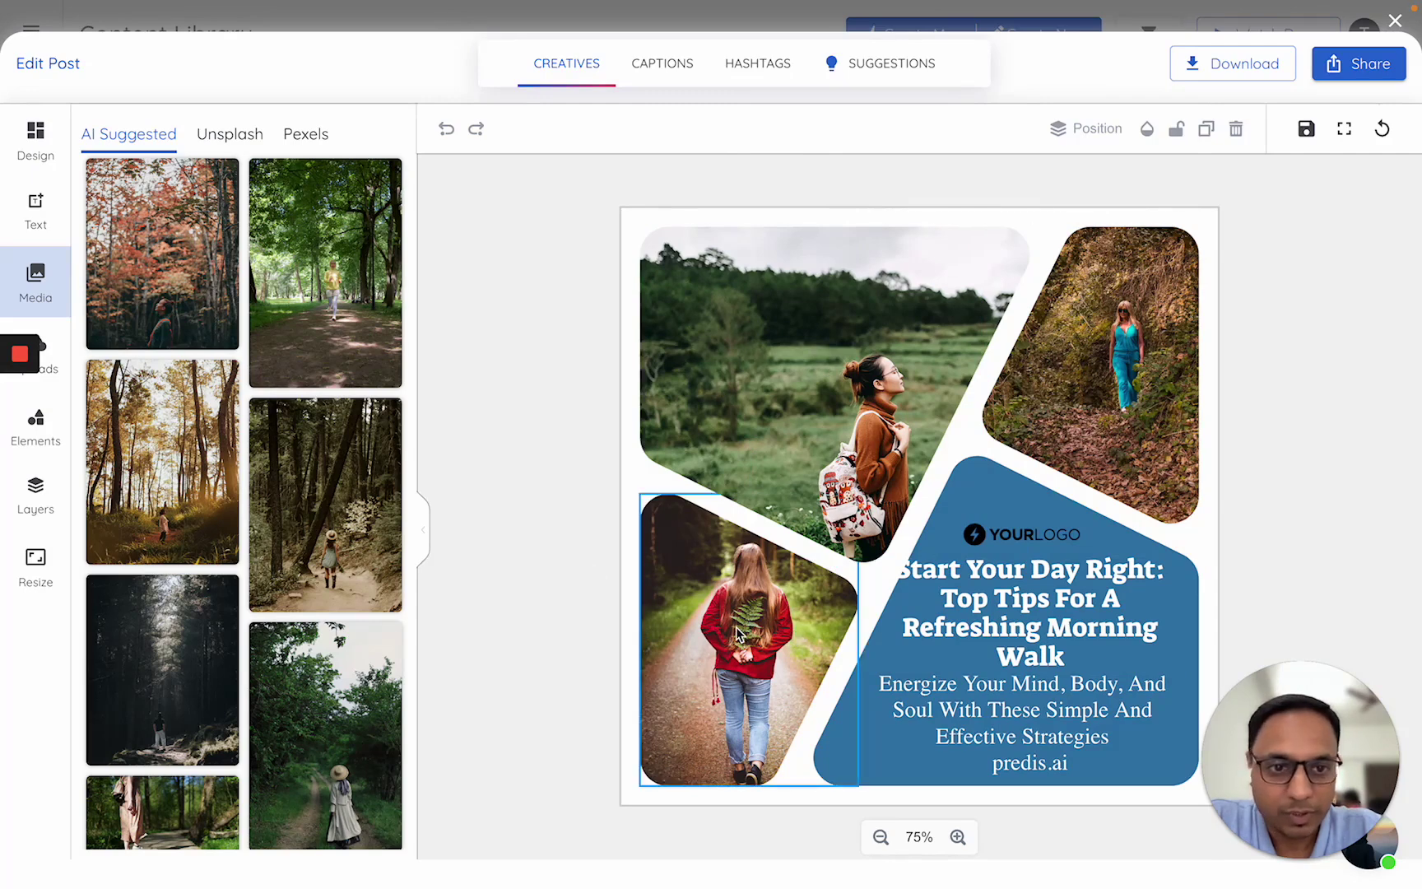
{"action": "left_click", "coordinate": [706, 576]}
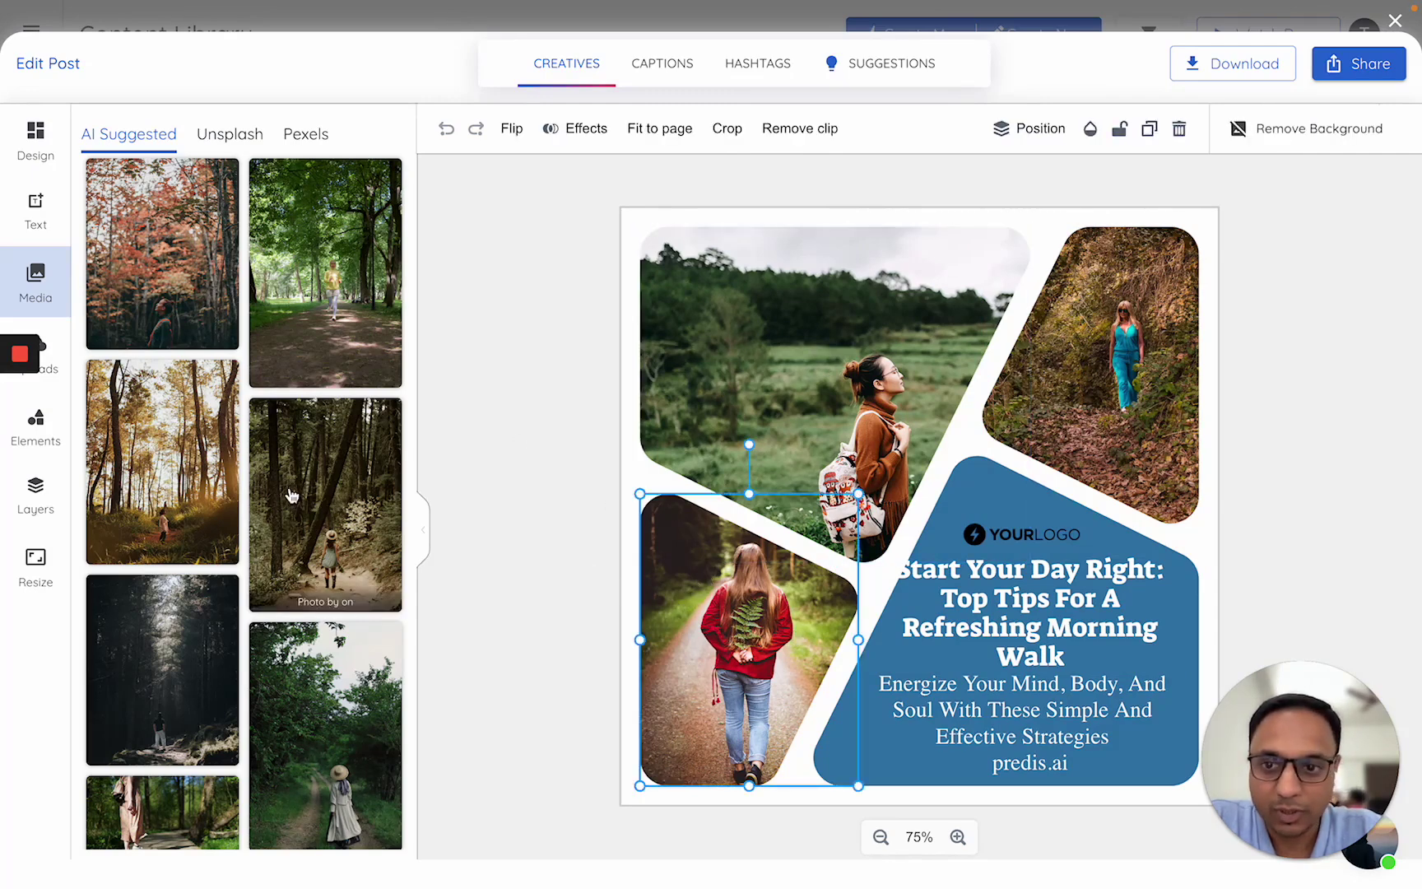
{"action": "scroll", "coordinate": [292, 495], "scroll_direction": "down", "scroll_amount": 3}
{"action": "scroll", "coordinate": [326, 545], "scroll_direction": "down", "scroll_amount": 2}
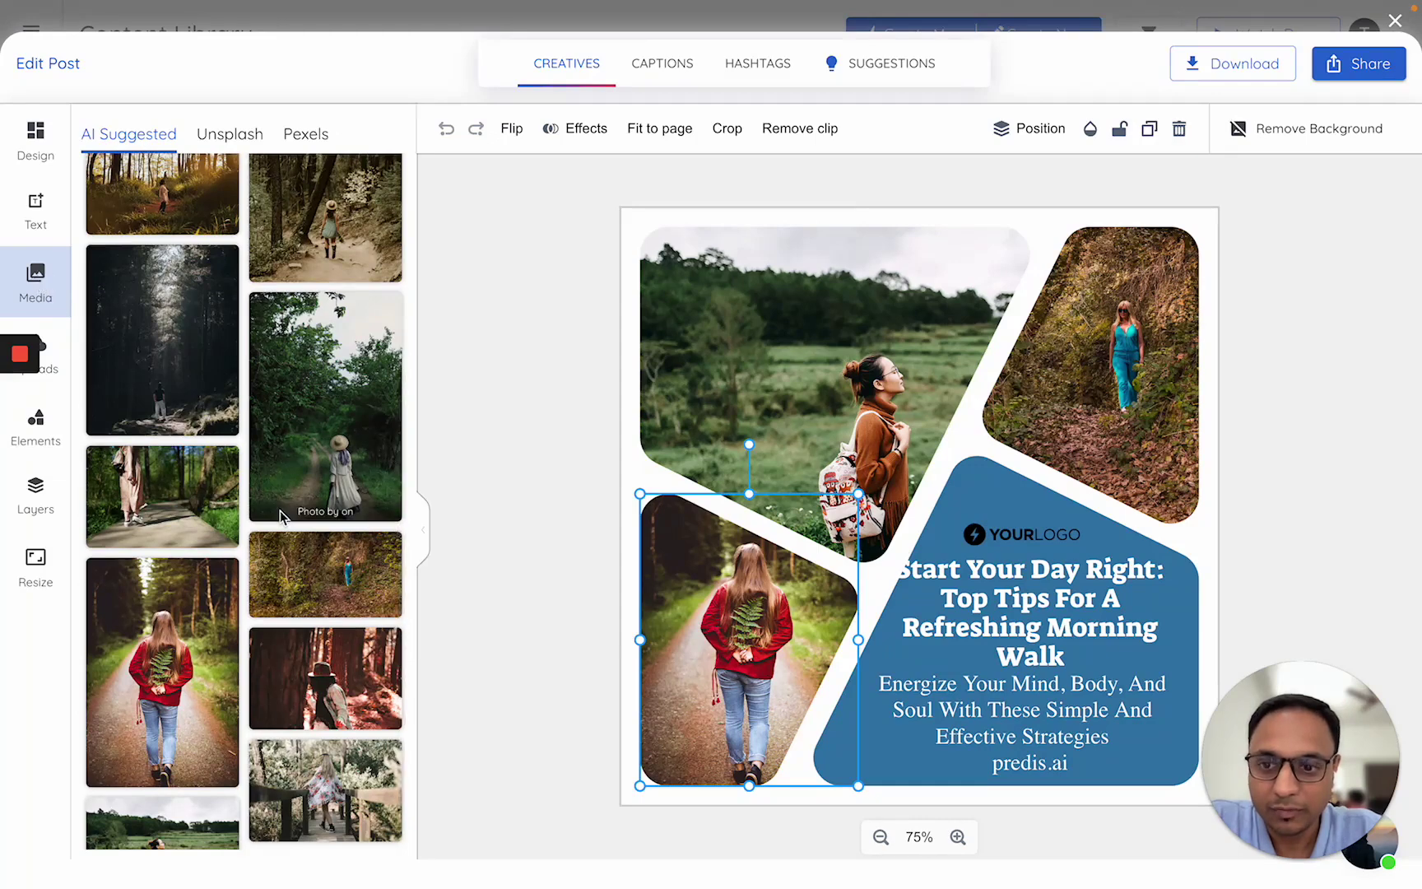
{"action": "left_click_drag", "start_coordinate": [309, 405], "coordinate": [729, 610]}
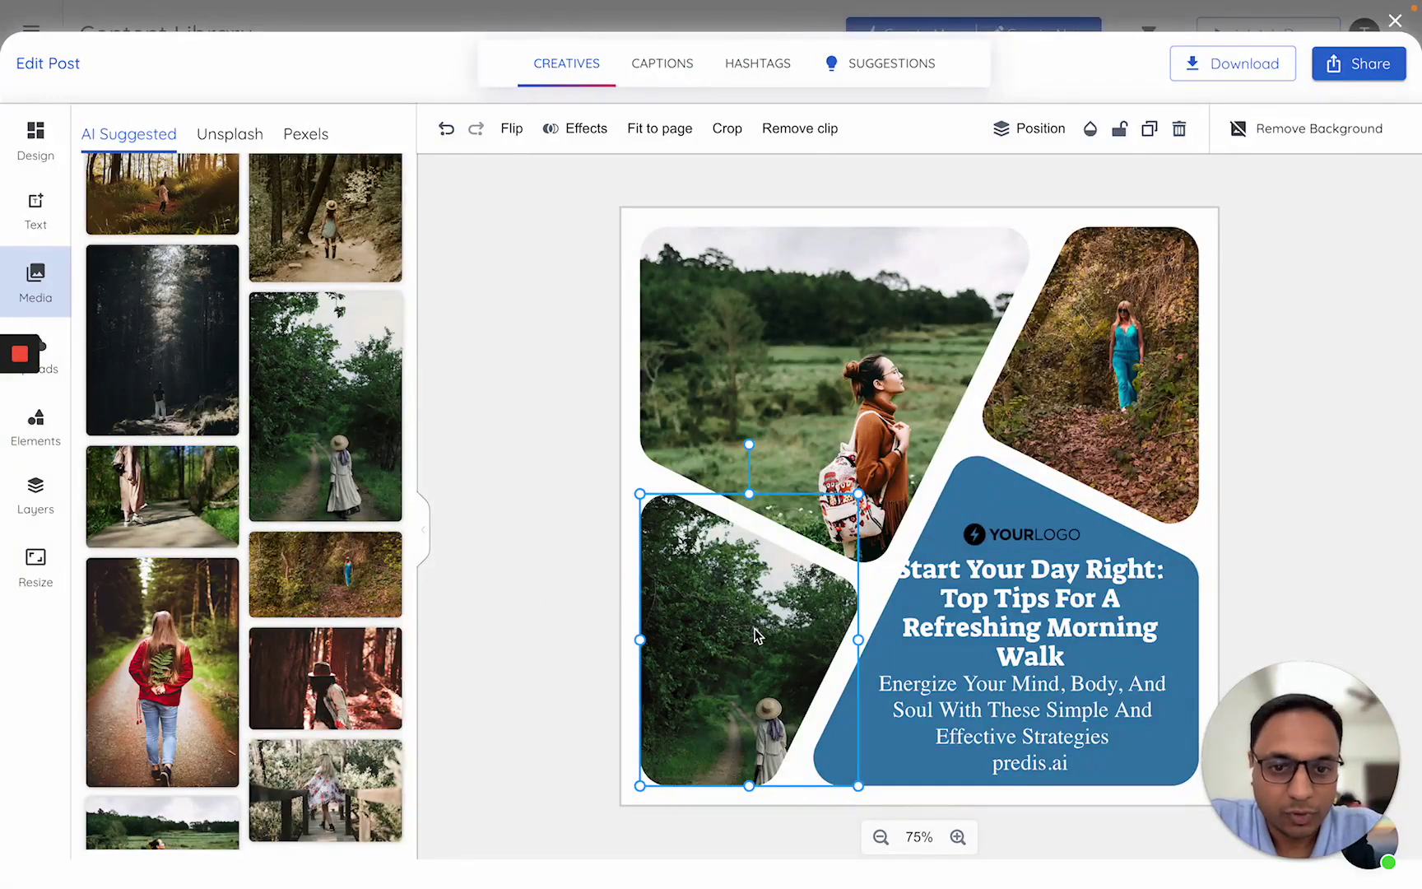
- Shift the bottom-left trail photo up inside its frame and trim its top edge
{"action": "double_click", "coordinate": [740, 659]}
{"action": "left_click_drag", "start_coordinate": [746, 686], "coordinate": [738, 587]}
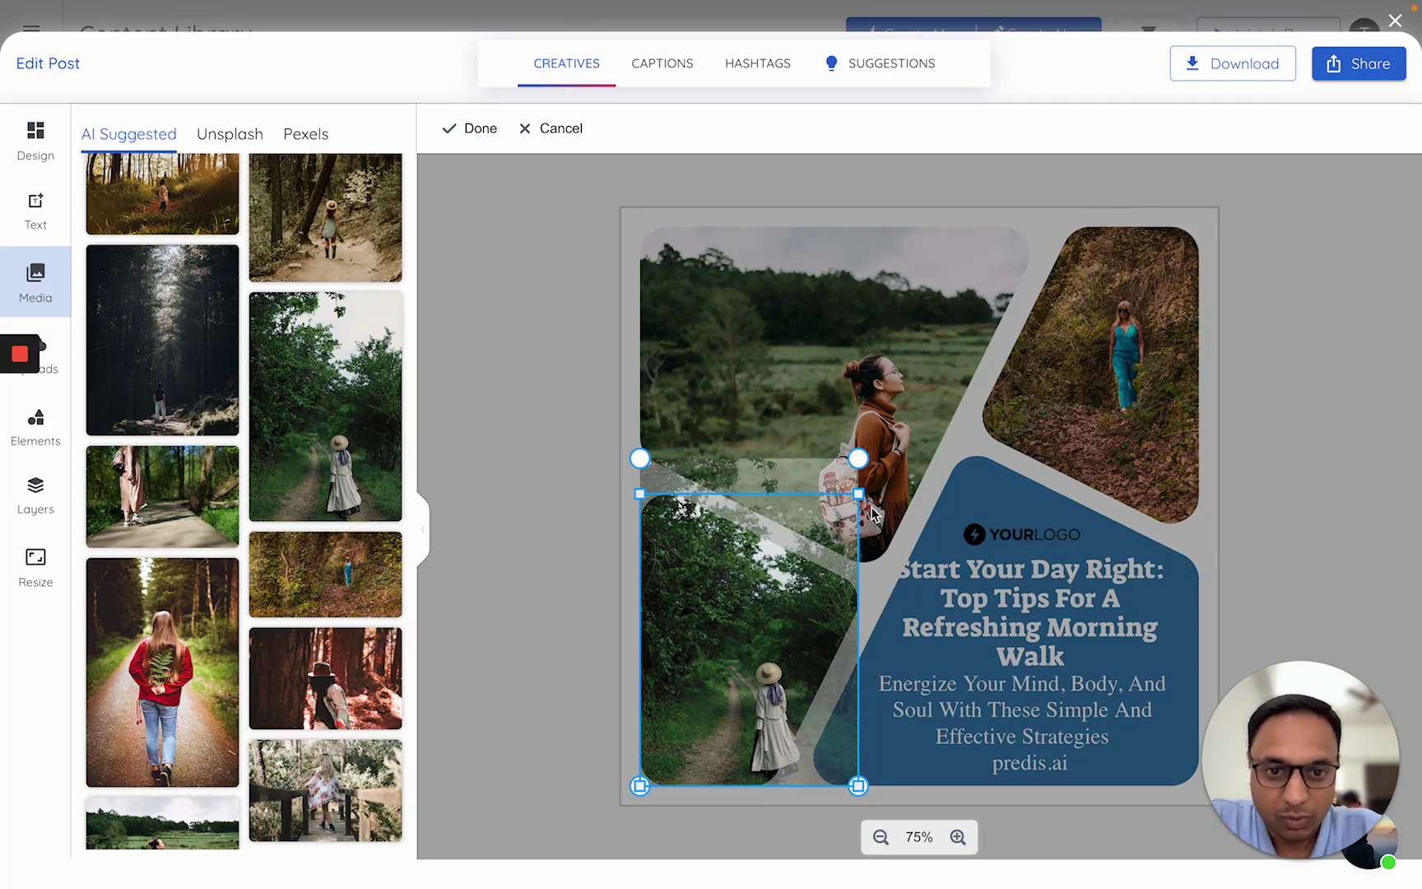
{"action": "left_click_drag", "start_coordinate": [860, 494], "coordinate": [862, 511]}
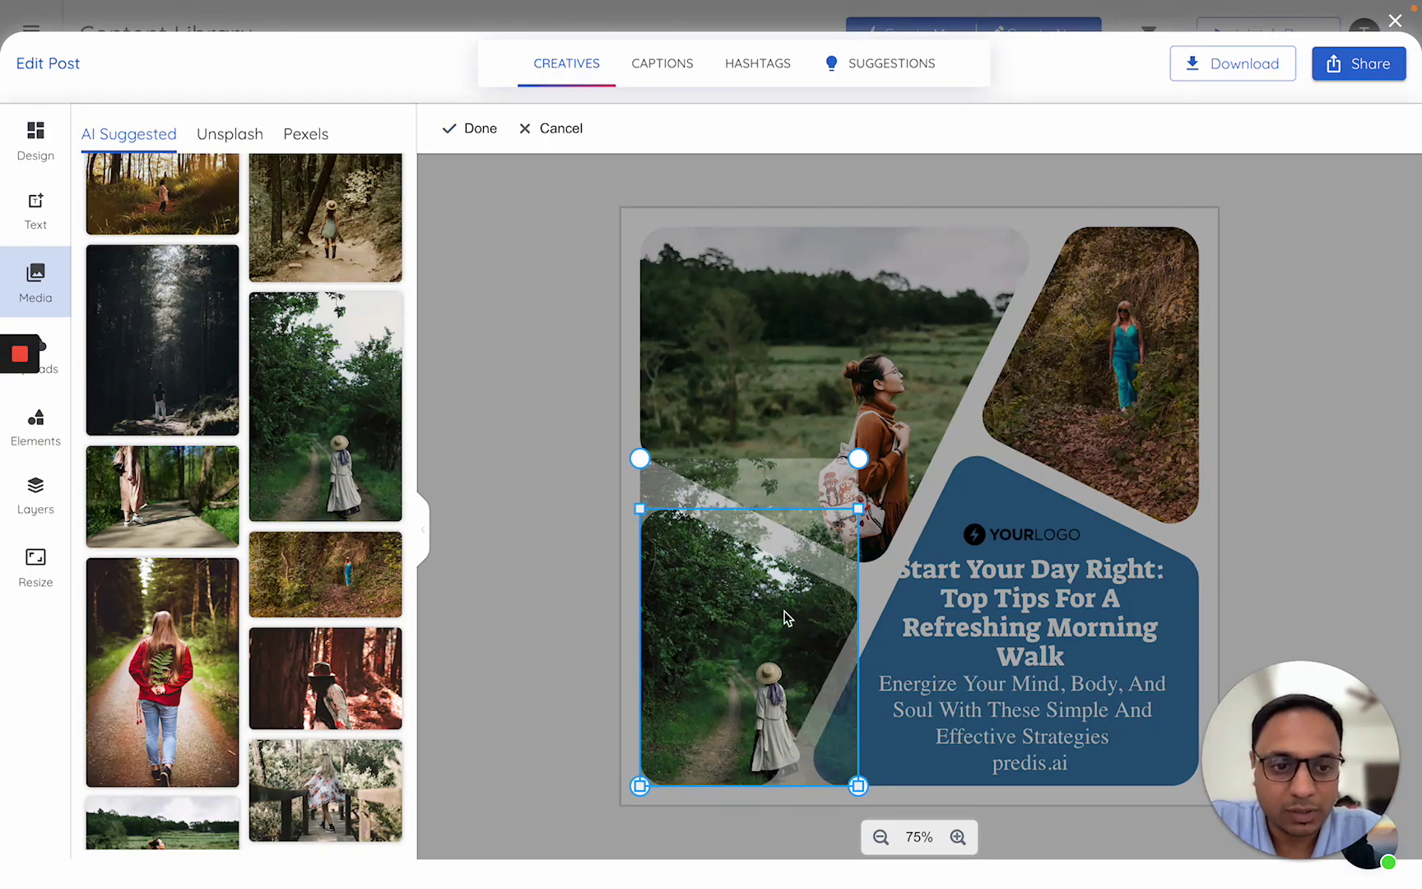
{"action": "left_click", "coordinate": [570, 581]}
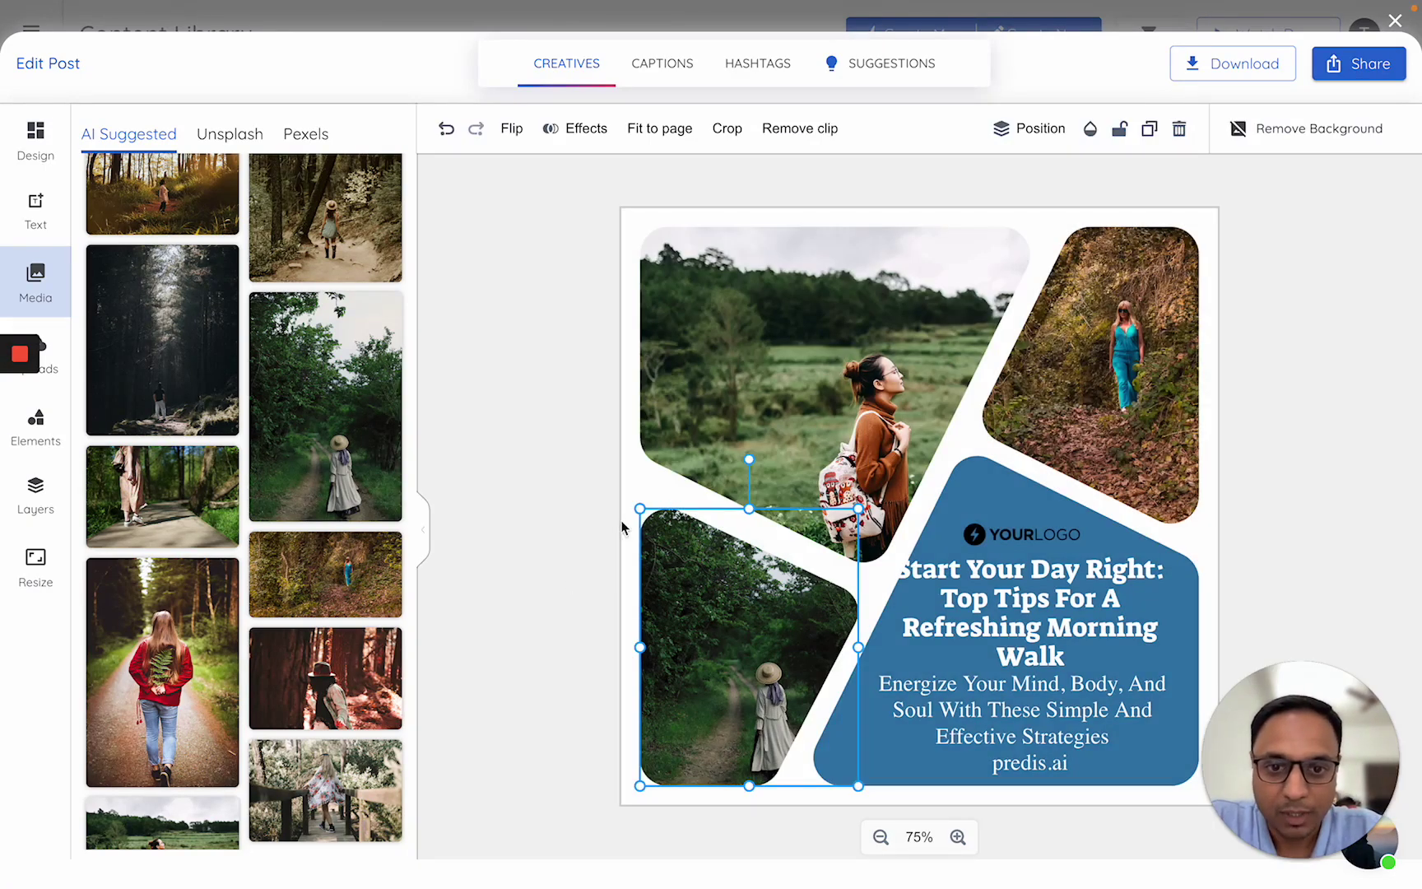
{"action": "left_click", "coordinate": [554, 442]}
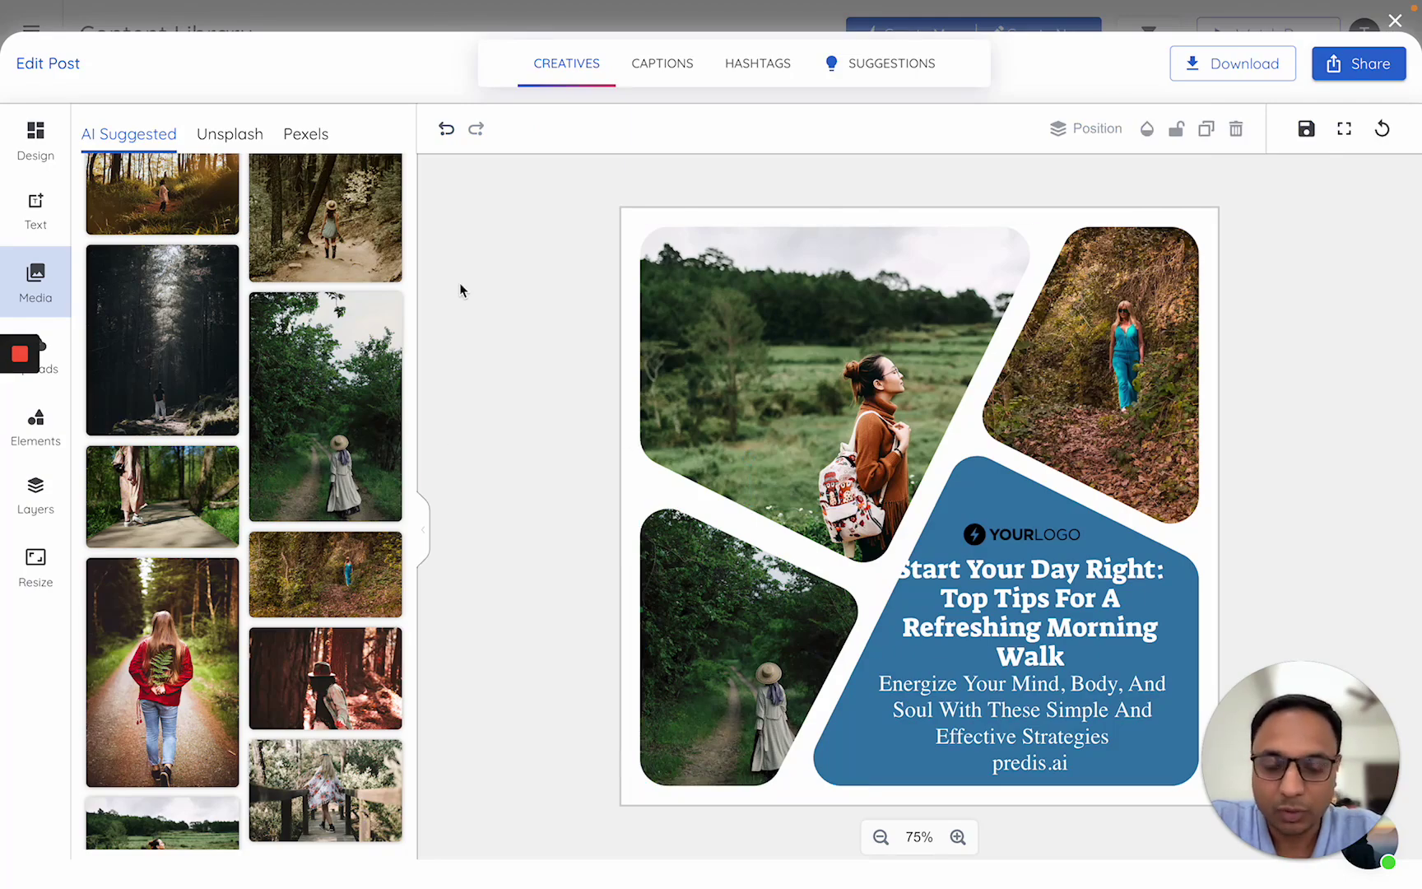
- Leave the collage and open the morning walk carousel post, discarding platform-specific changes
{"action": "left_click", "coordinate": [1395, 21]}
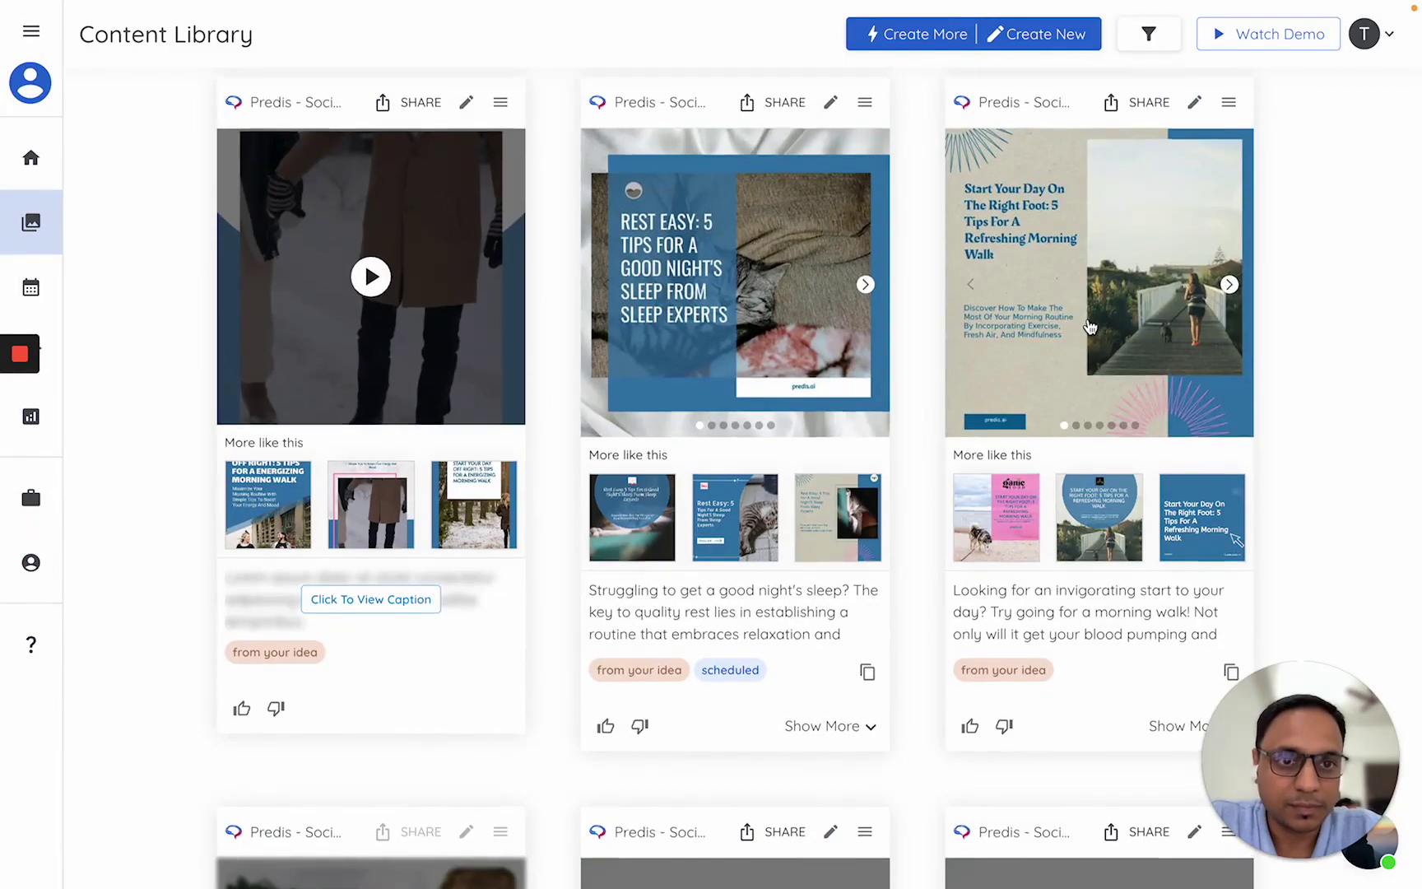
{"action": "left_click", "coordinate": [1194, 102]}
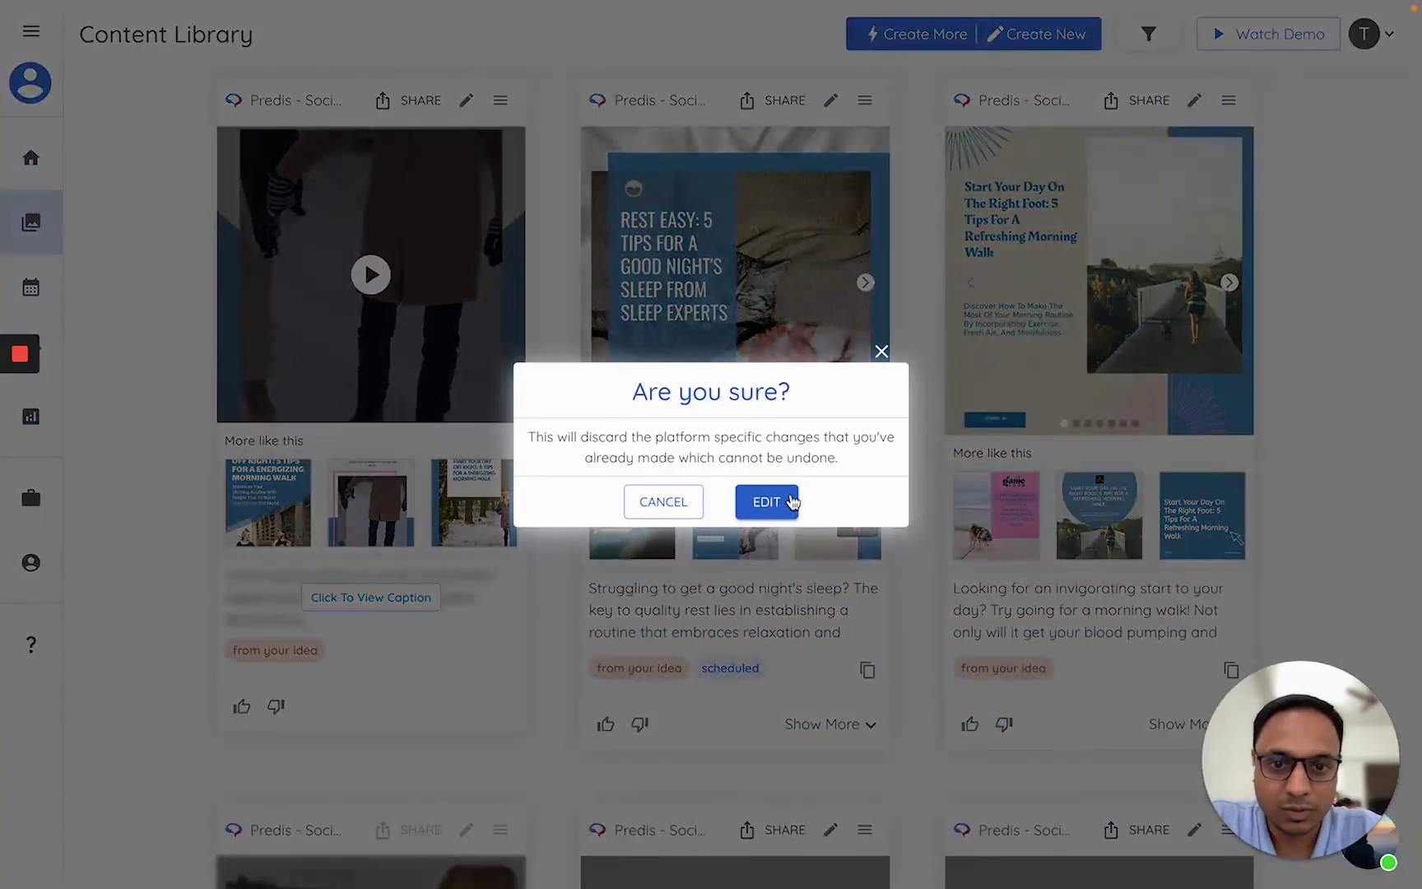
{"action": "left_click", "coordinate": [788, 501]}
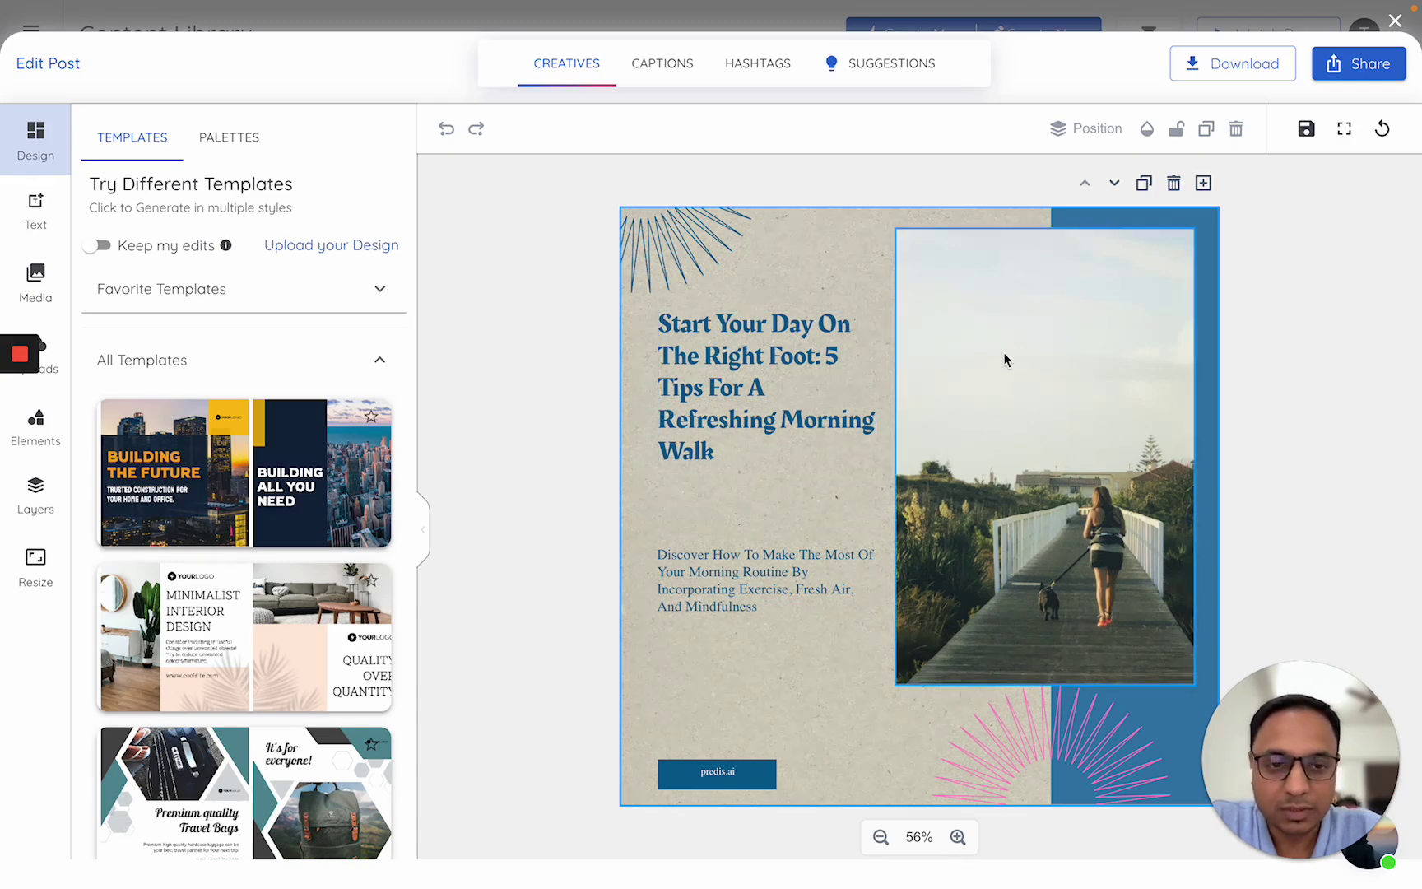
- Swap slide 1's boardwalk photo for the beach image of a man walking his dog
{"action": "left_click", "coordinate": [37, 282]}
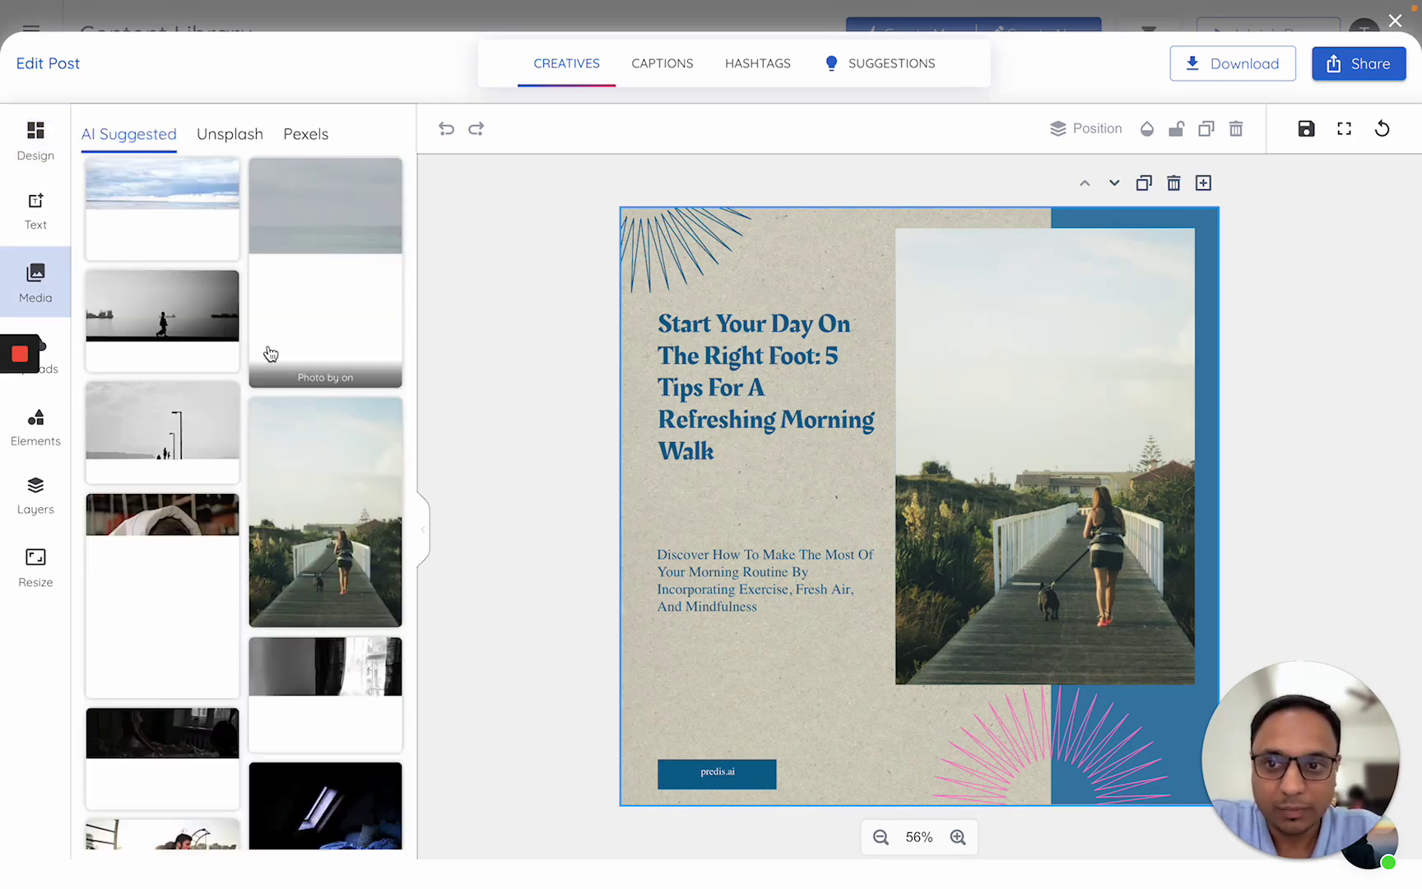
{"action": "left_click", "coordinate": [1113, 410]}
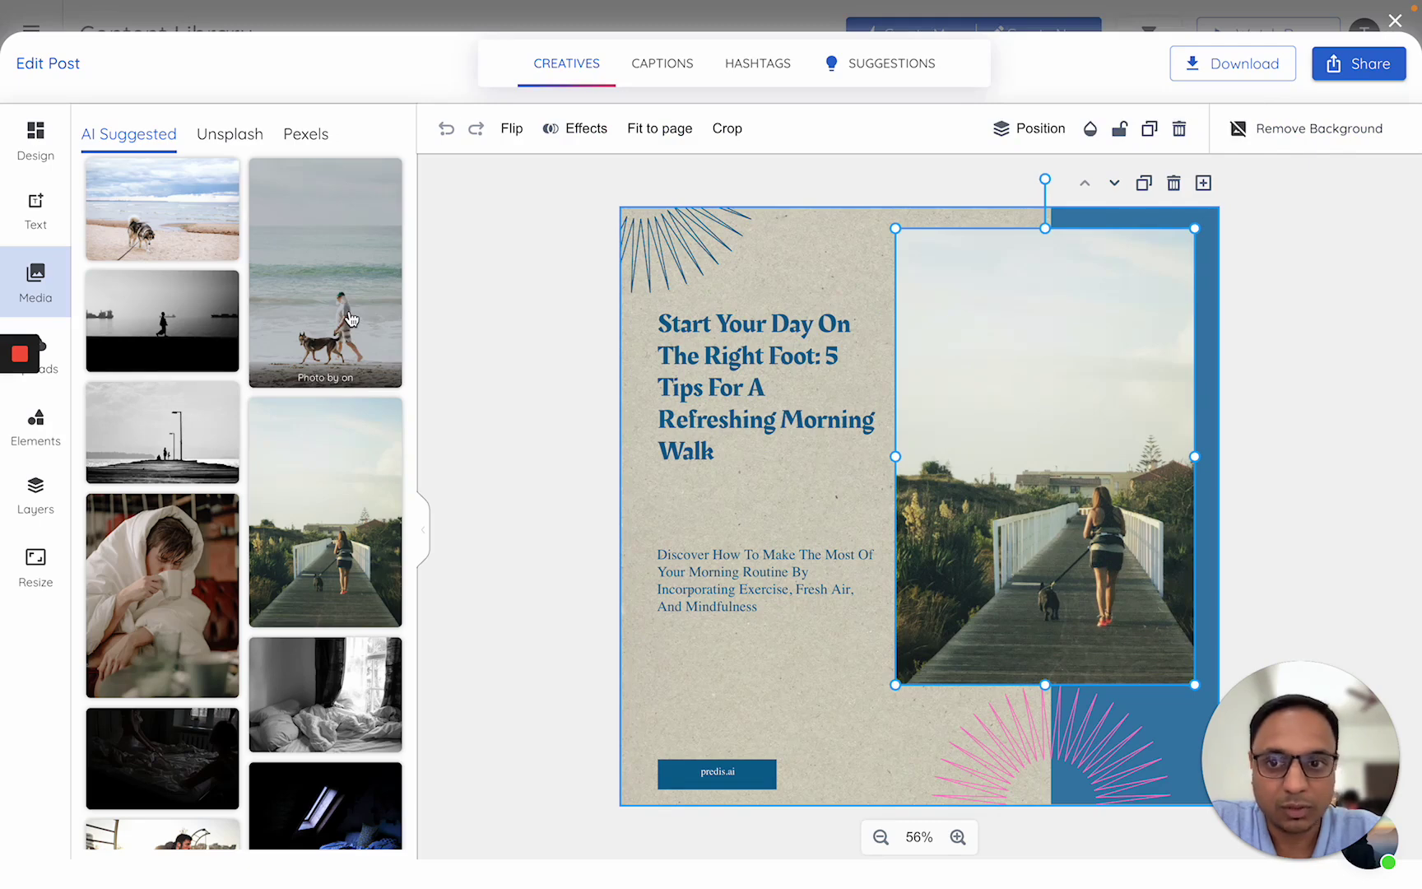
{"action": "left_click", "coordinate": [350, 319]}
{"action": "double_click", "coordinate": [1107, 432]}
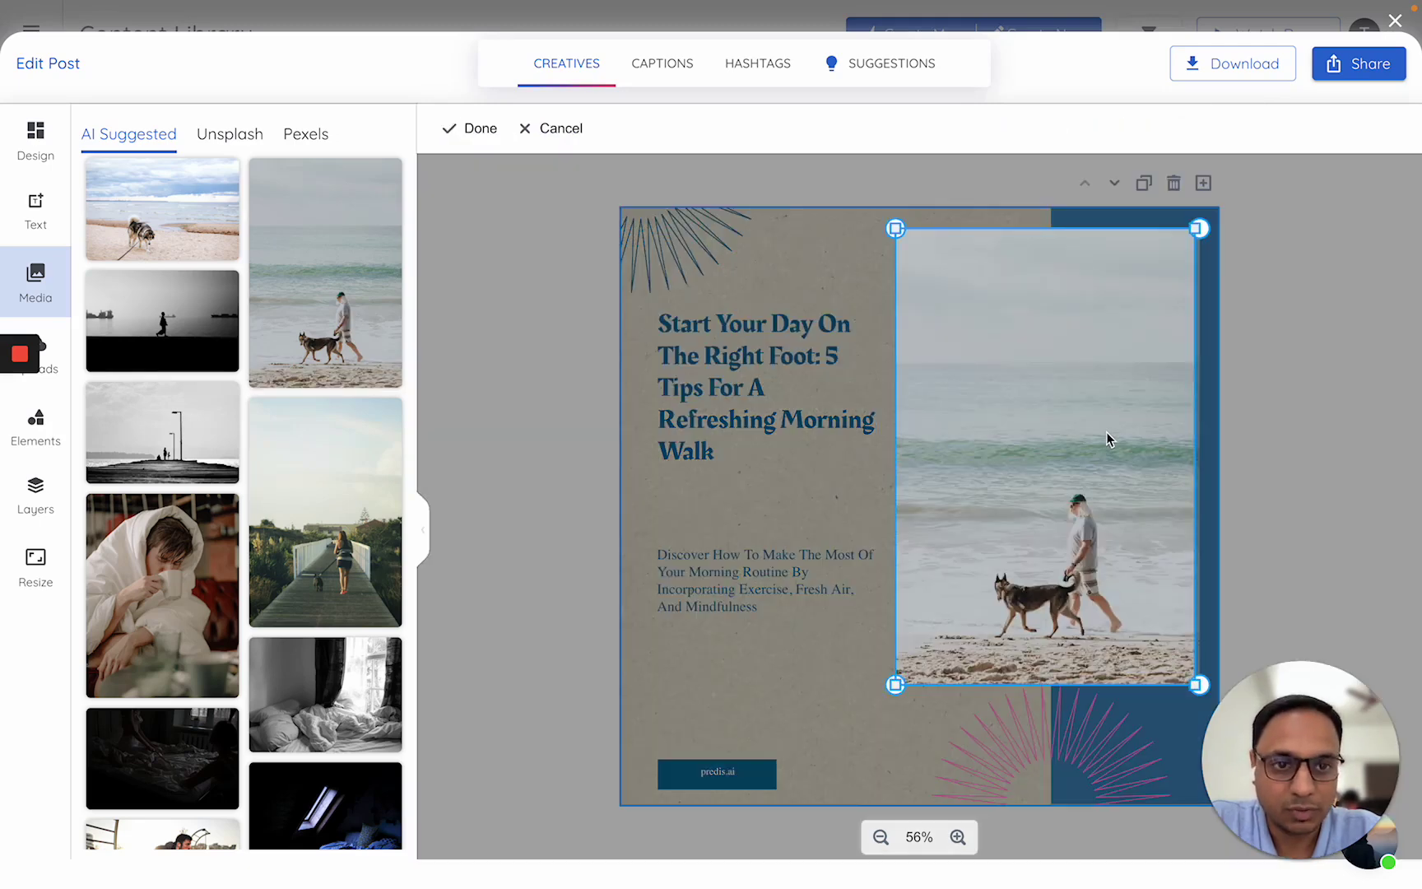
{"action": "left_click", "coordinate": [1282, 353]}
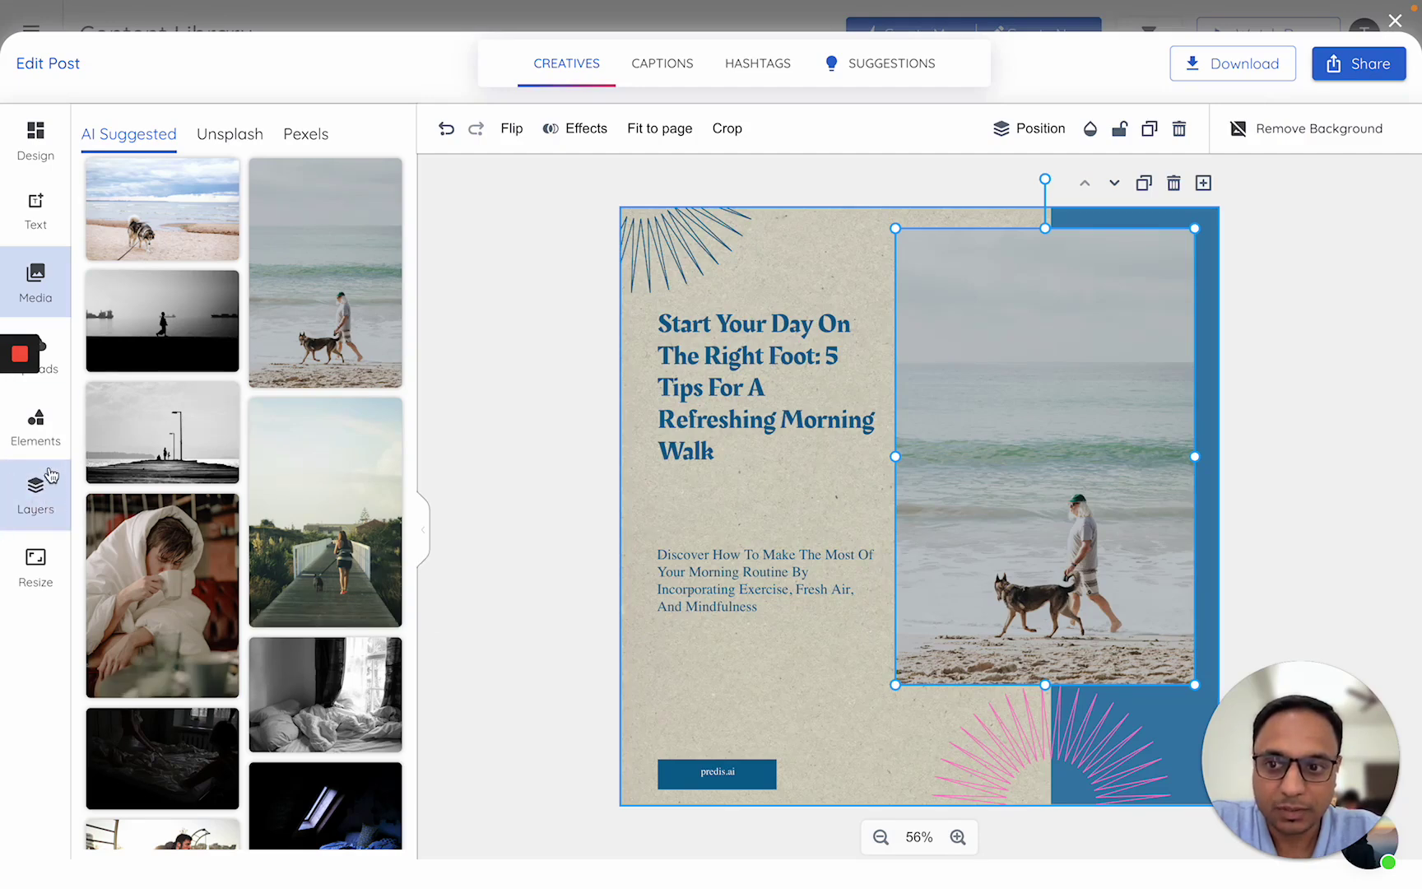
- Clip the beach photo into a filled triangle and shift the picture slightly left inside it
{"action": "left_click", "coordinate": [41, 426]}
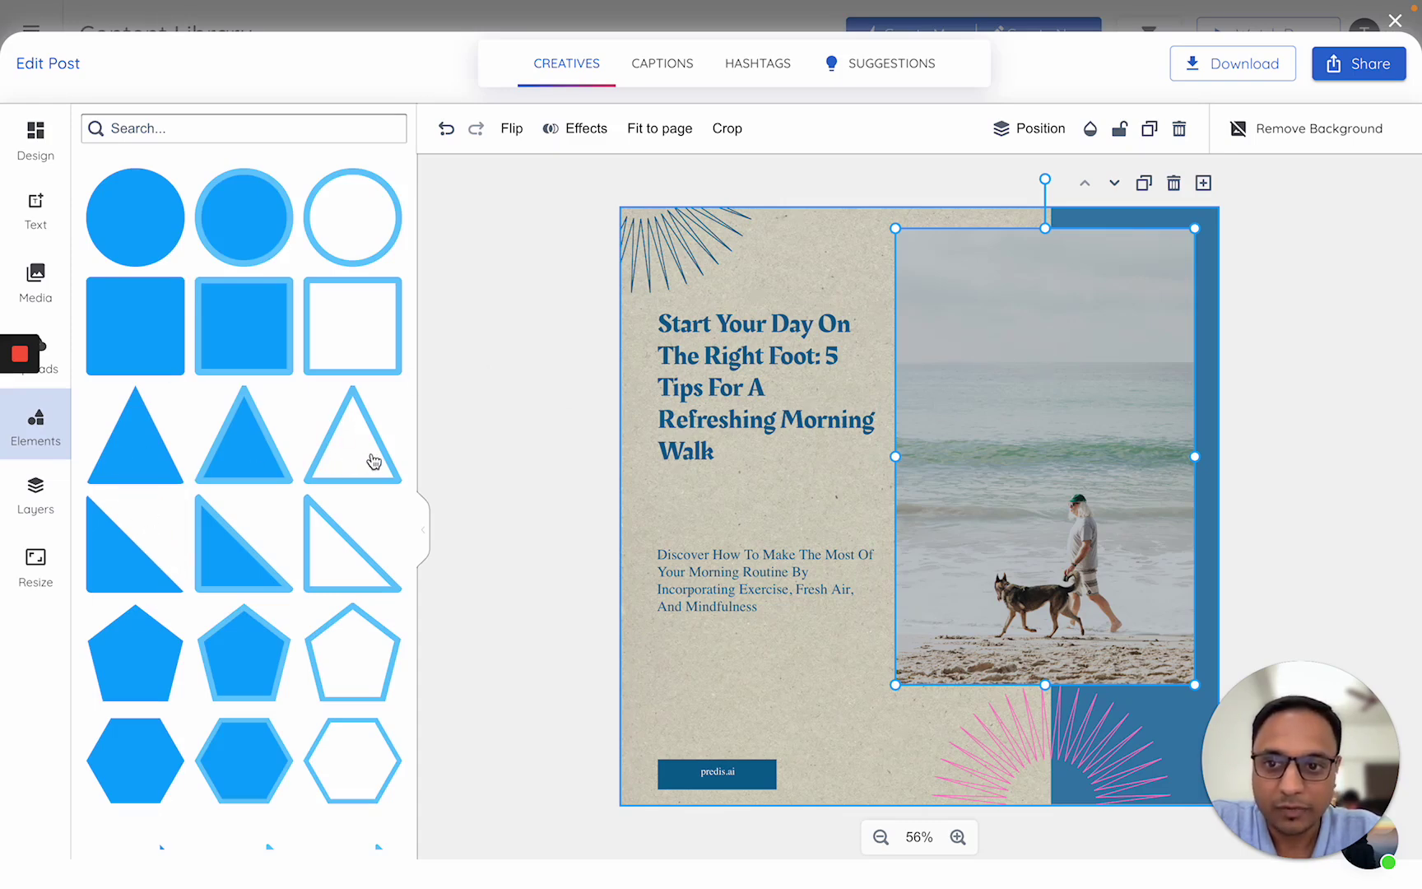
{"action": "left_click_drag", "start_coordinate": [346, 464], "coordinate": [981, 432]}
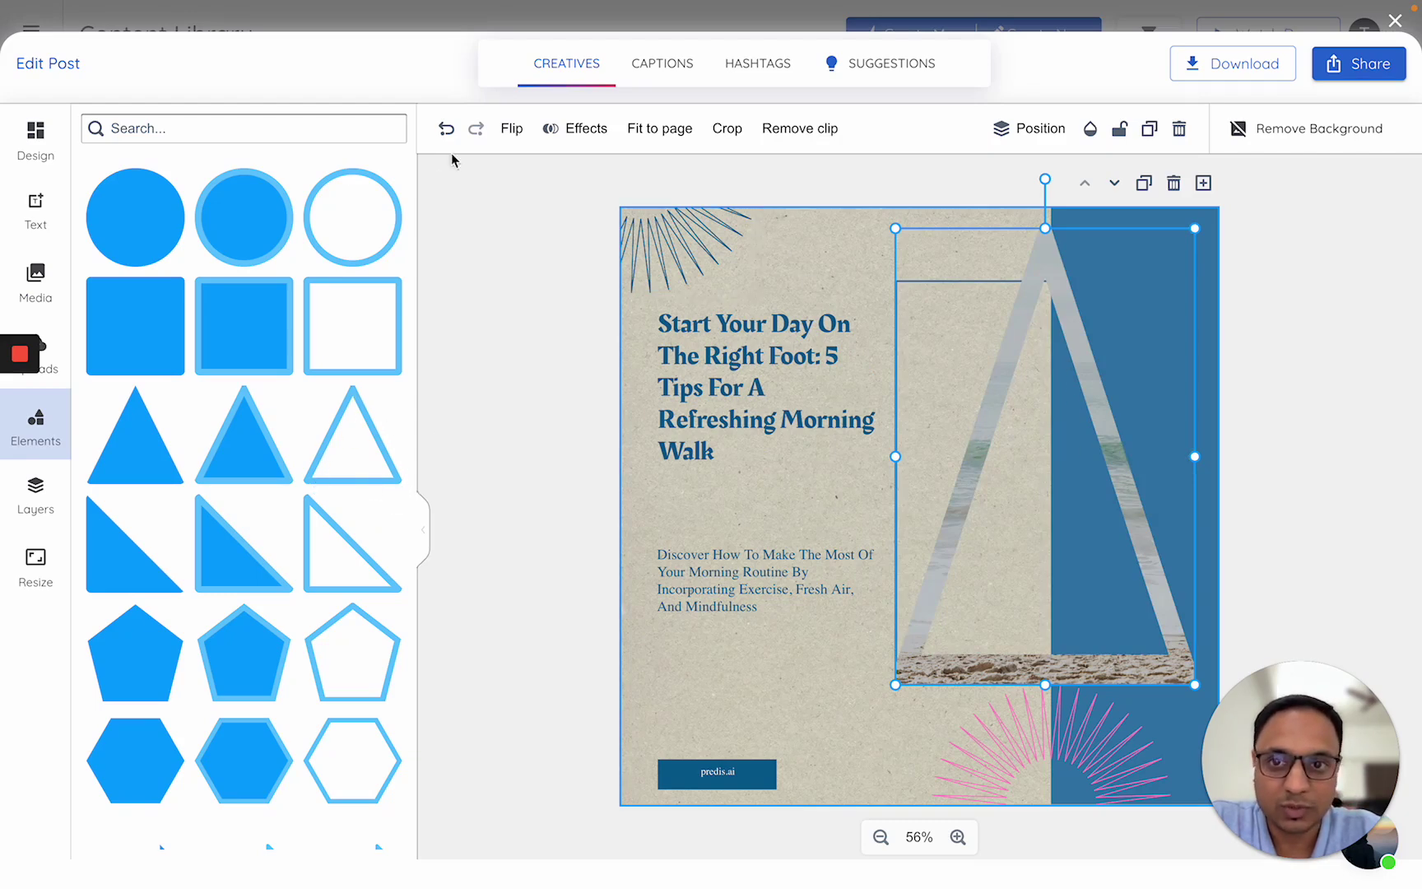
{"action": "left_click", "coordinate": [446, 129]}
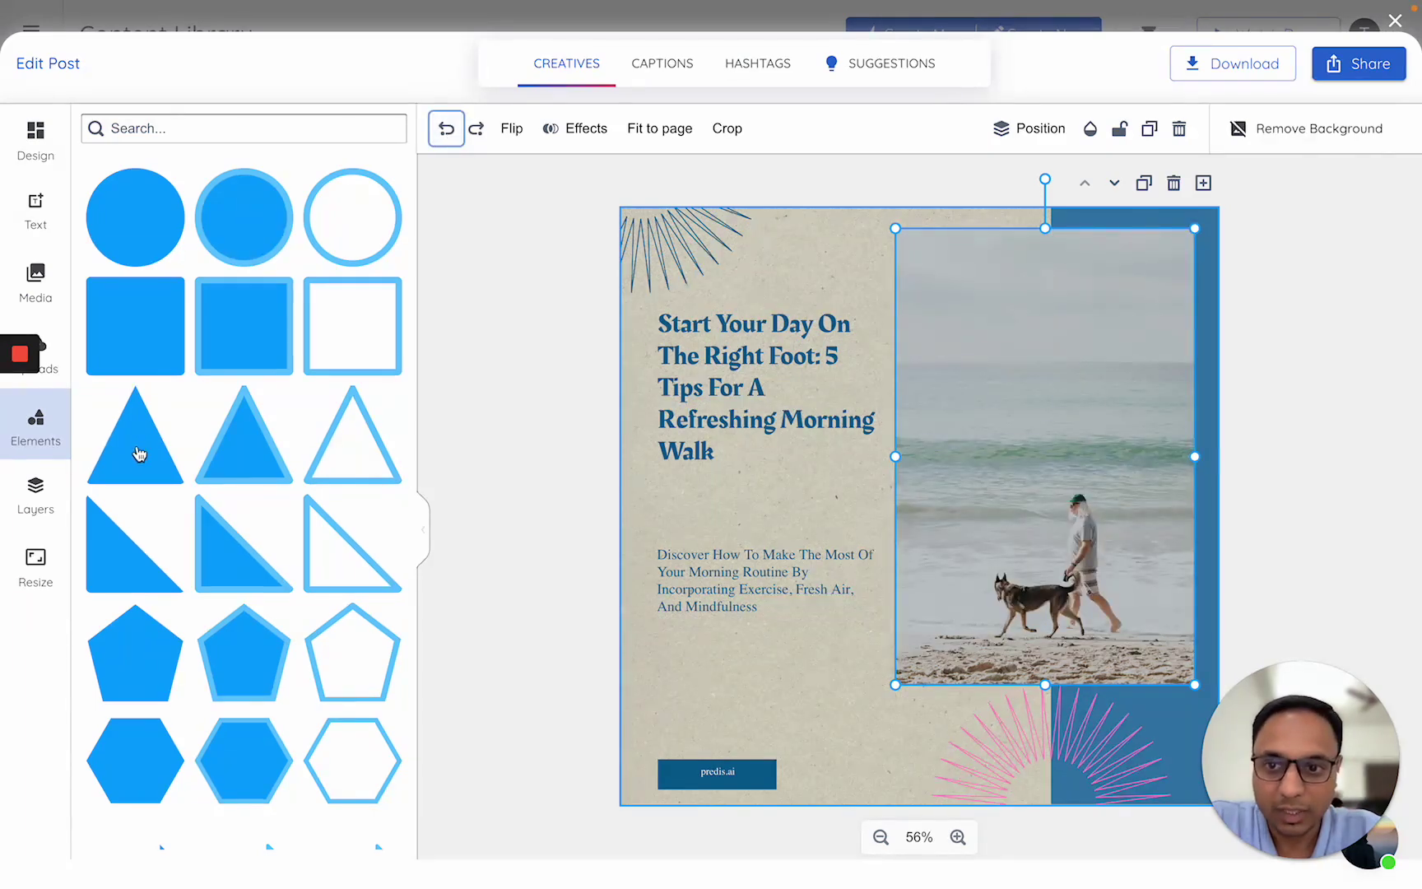
{"action": "left_click_drag", "start_coordinate": [134, 456], "coordinate": [1042, 418]}
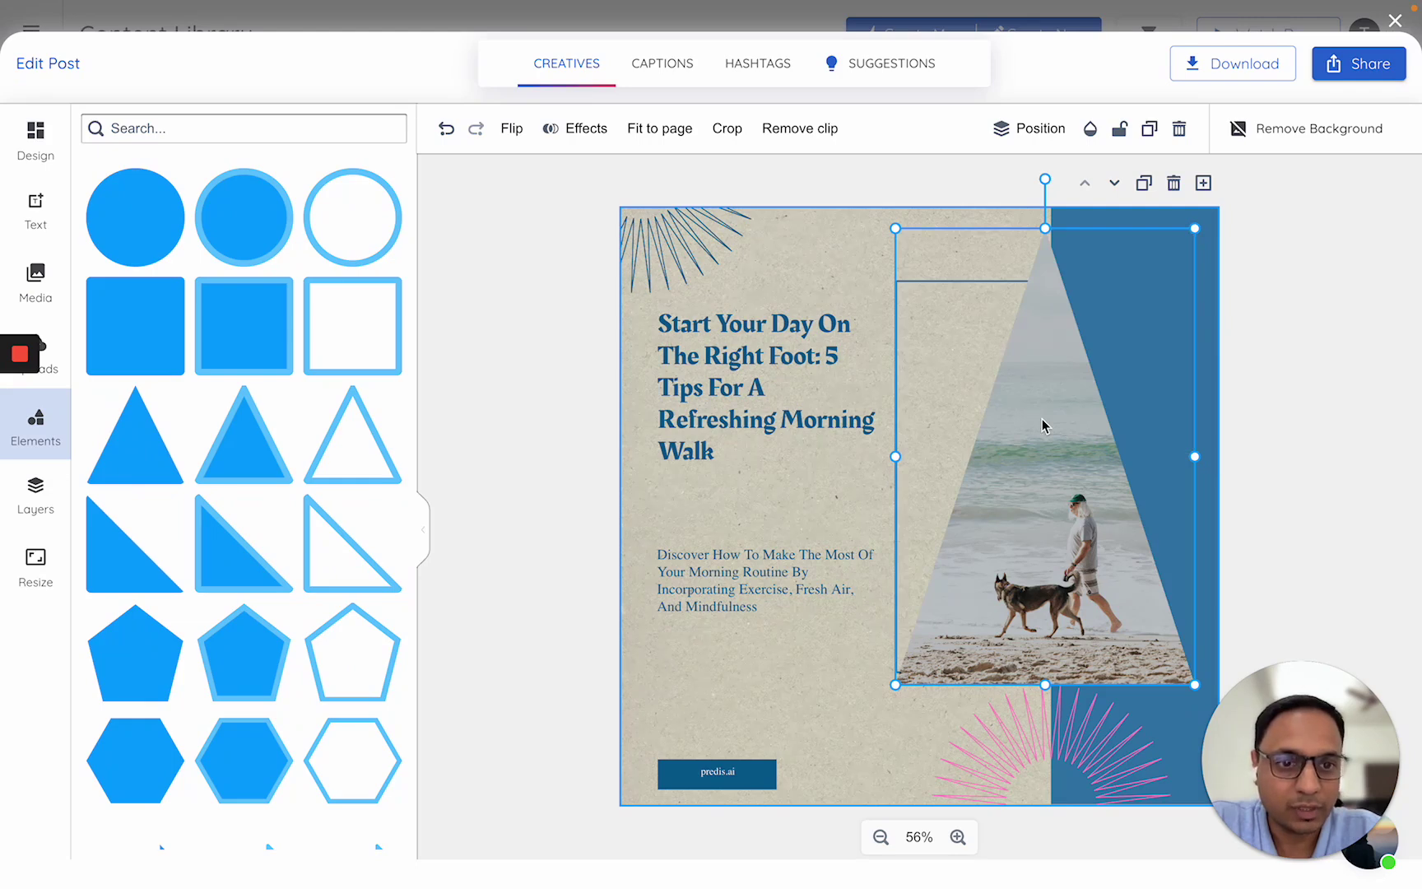
{"action": "double_click", "coordinate": [1048, 510]}
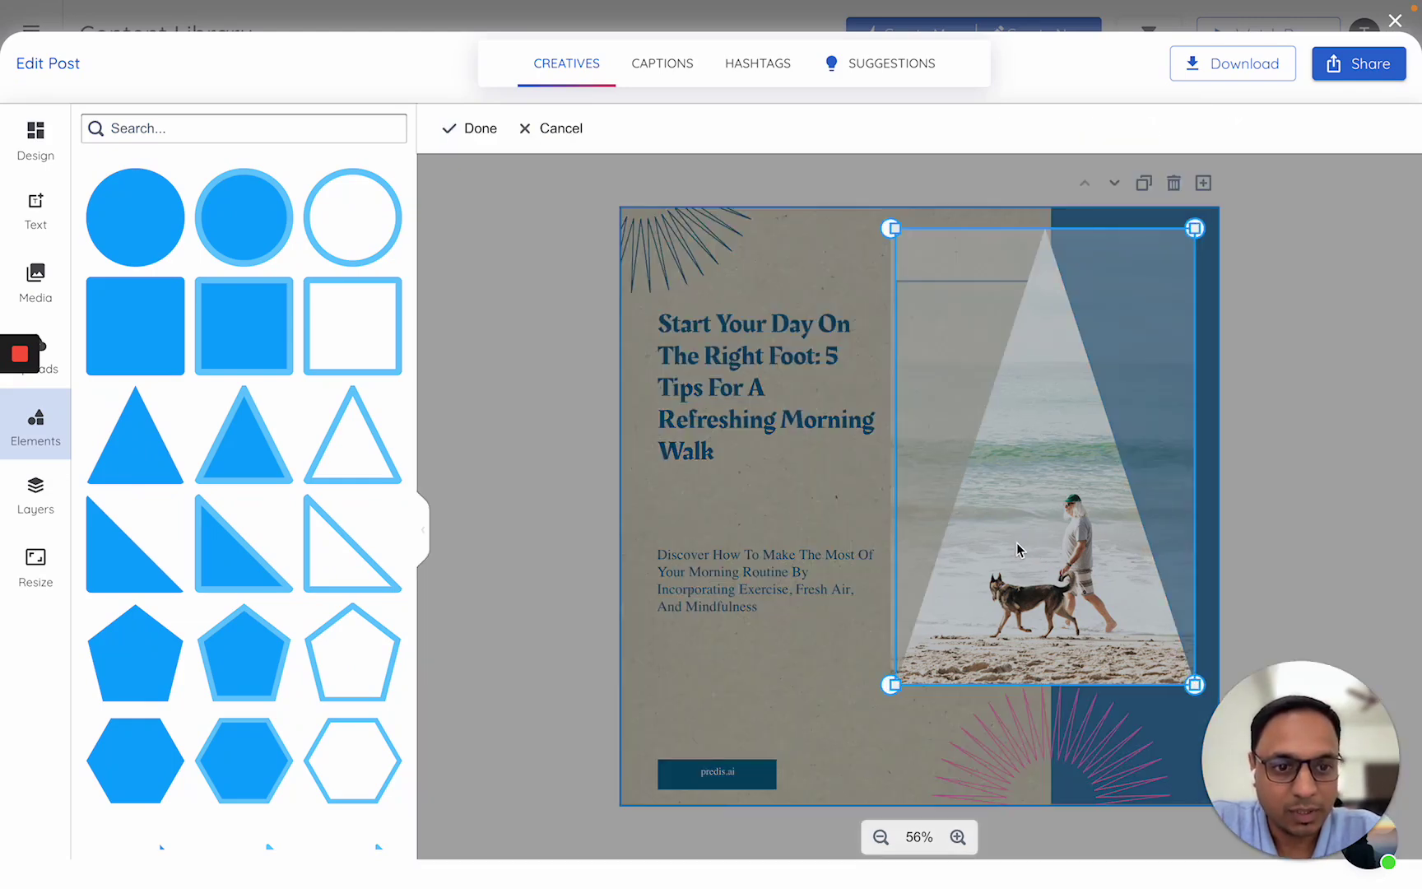
{"action": "left_click_drag", "start_coordinate": [1059, 541], "coordinate": [1036, 547]}
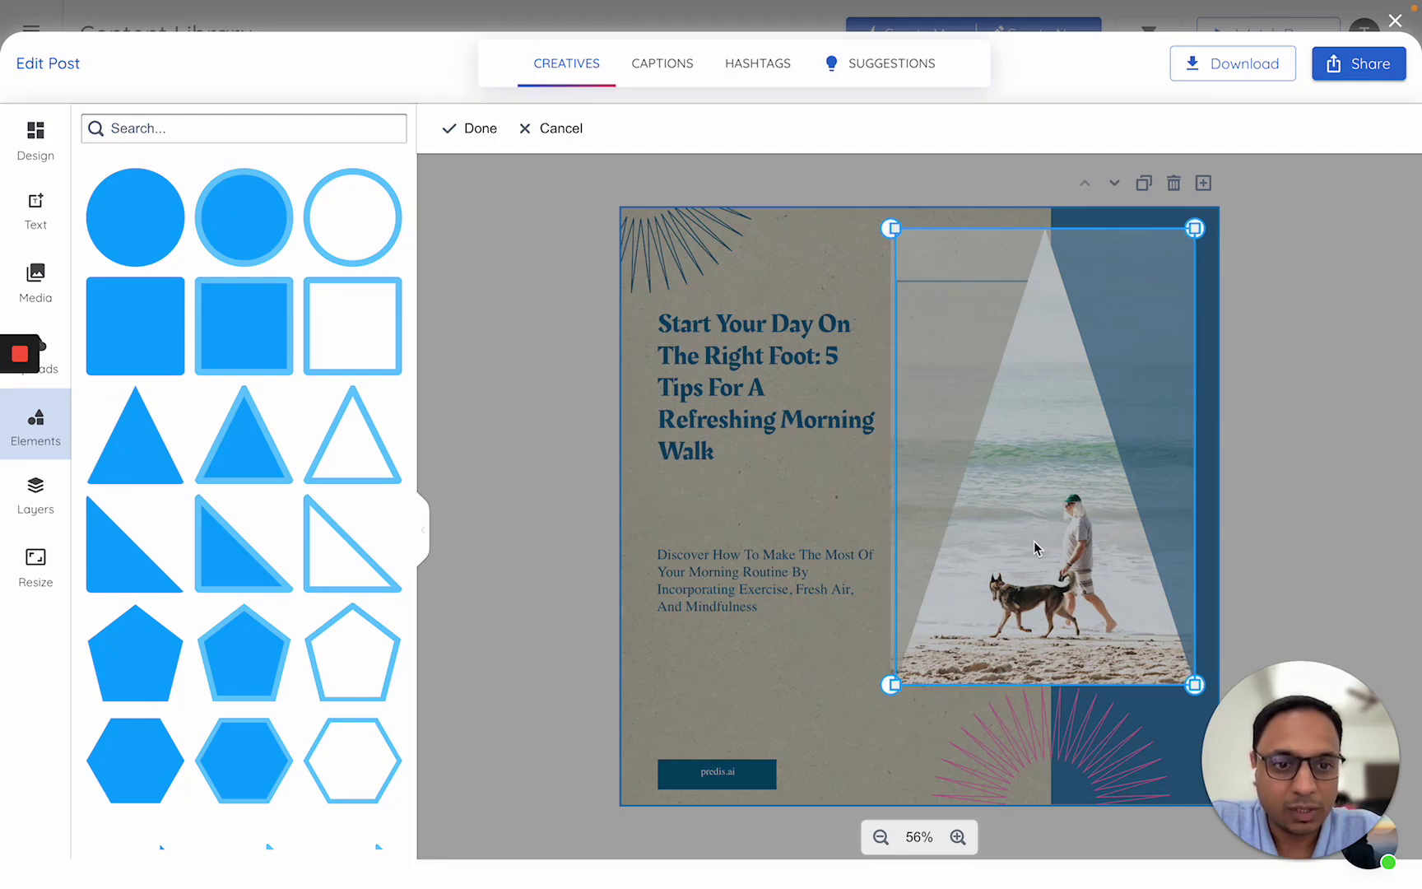
{"action": "left_click", "coordinate": [1318, 458]}
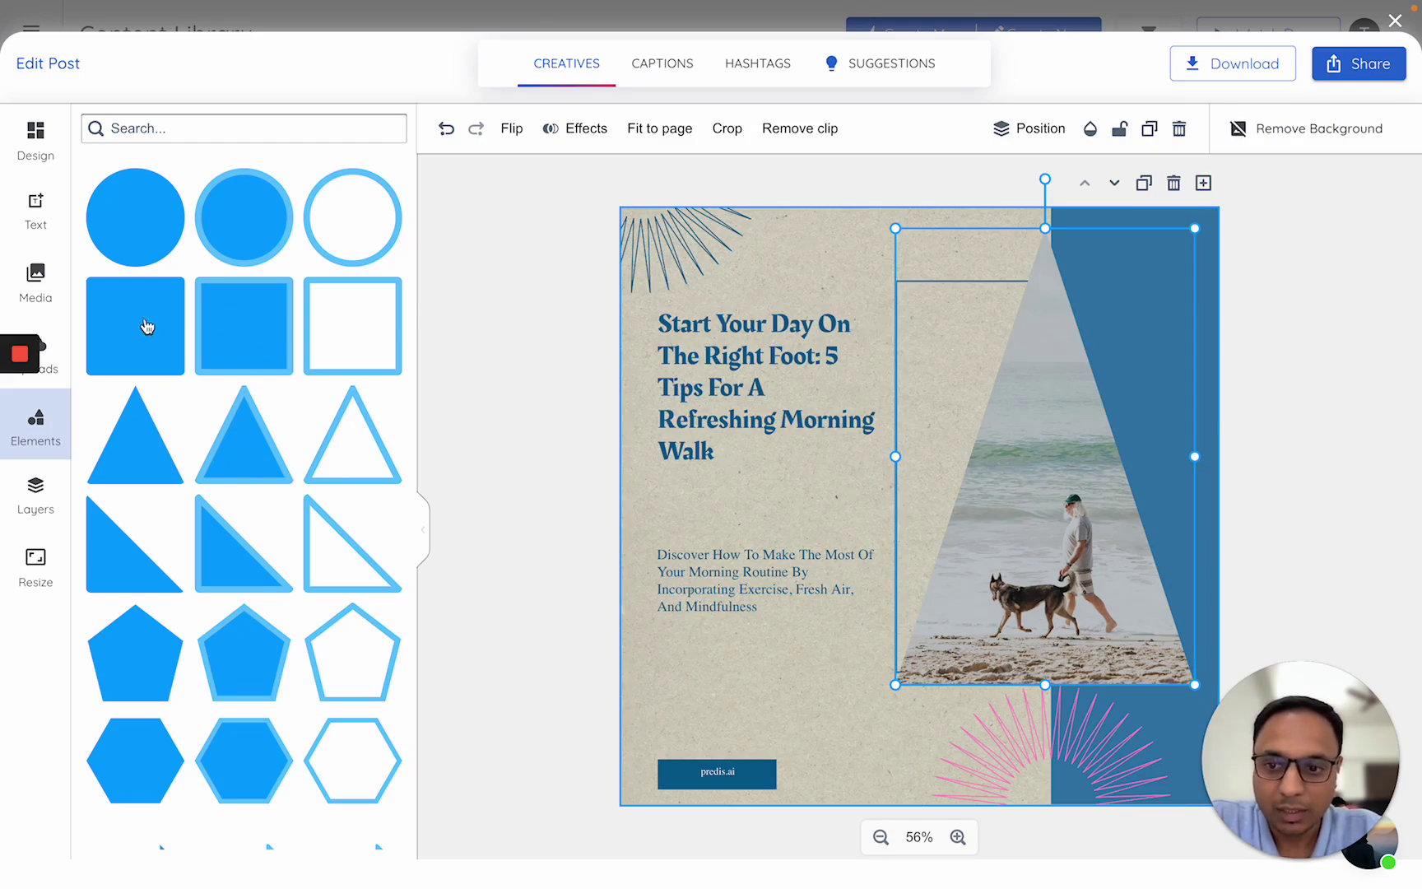
- Reset slide 1's photo clip to a square, then shift slide 2's bedroom photo right within its frame
{"action": "left_click_drag", "start_coordinate": [144, 325], "coordinate": [1059, 510]}
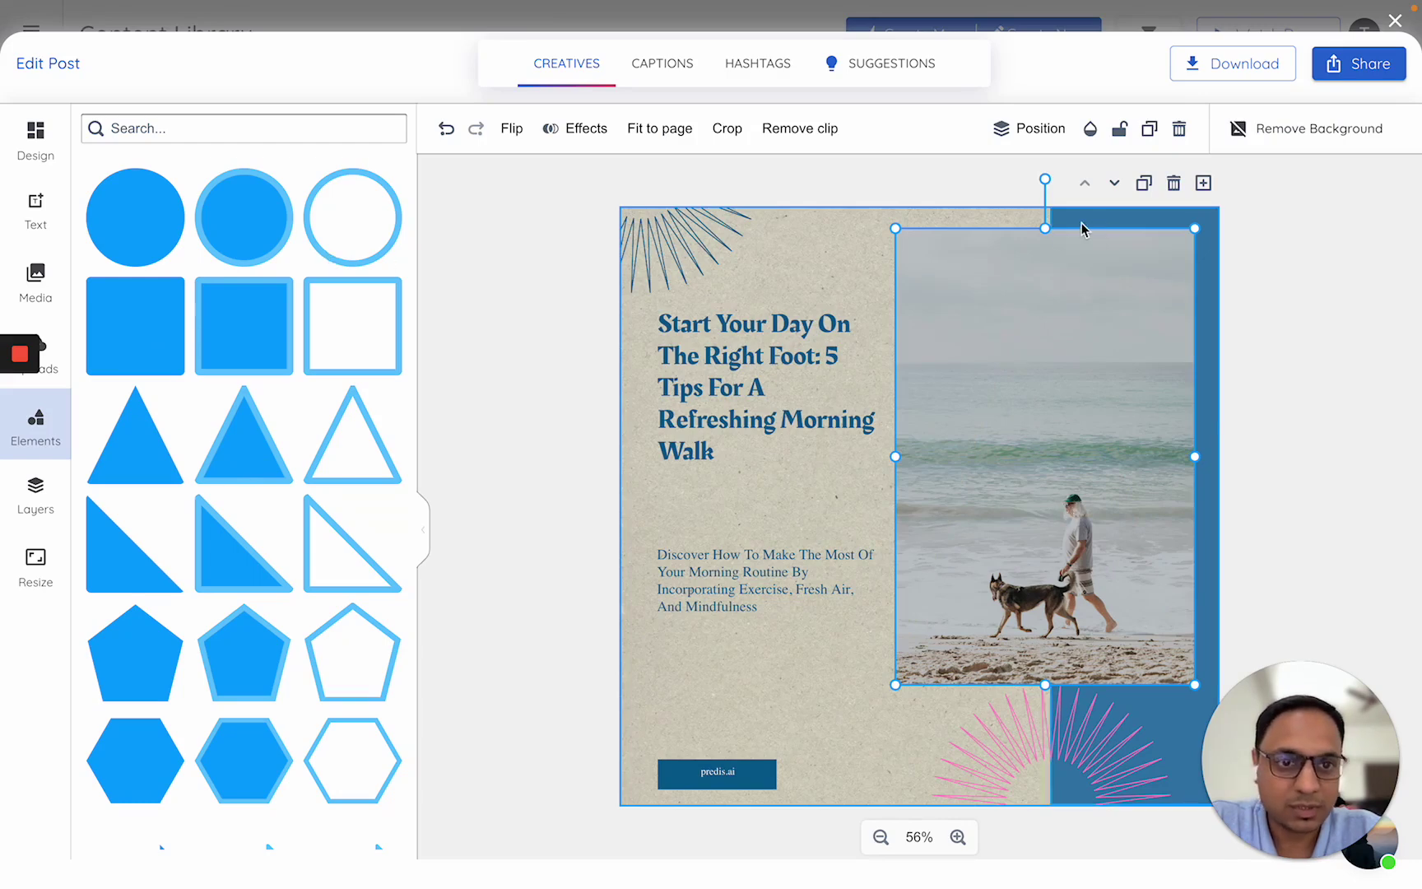
{"action": "left_click", "coordinate": [1303, 371]}
{"action": "scroll", "coordinate": [1303, 371], "scroll_direction": "down", "scroll_amount": 5}
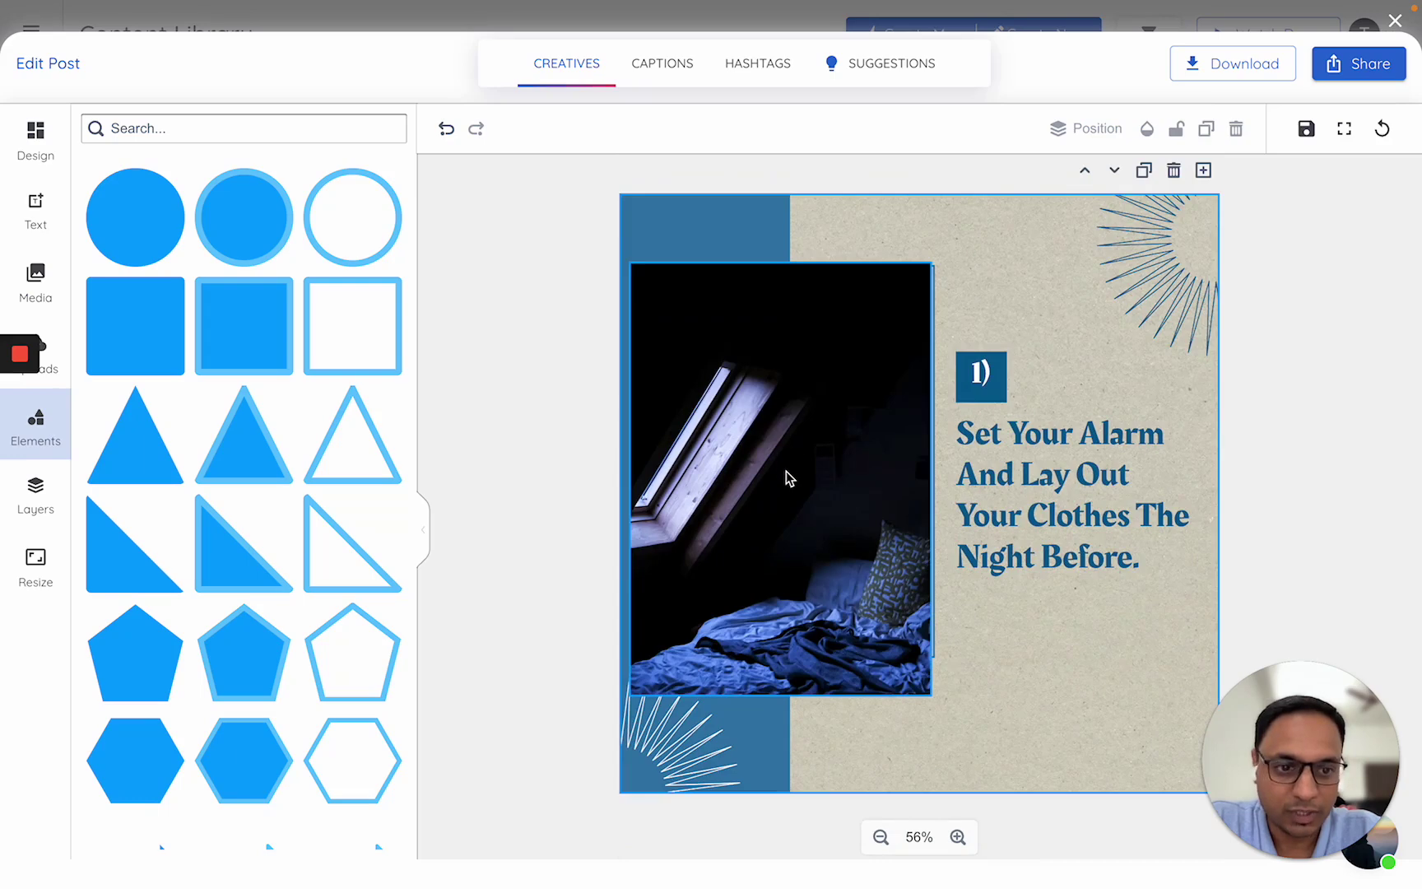
{"action": "scroll", "coordinate": [786, 473], "scroll_direction": "down", "scroll_amount": 1}
{"action": "left_click", "coordinate": [794, 415]}
{"action": "double_click", "coordinate": [796, 415]}
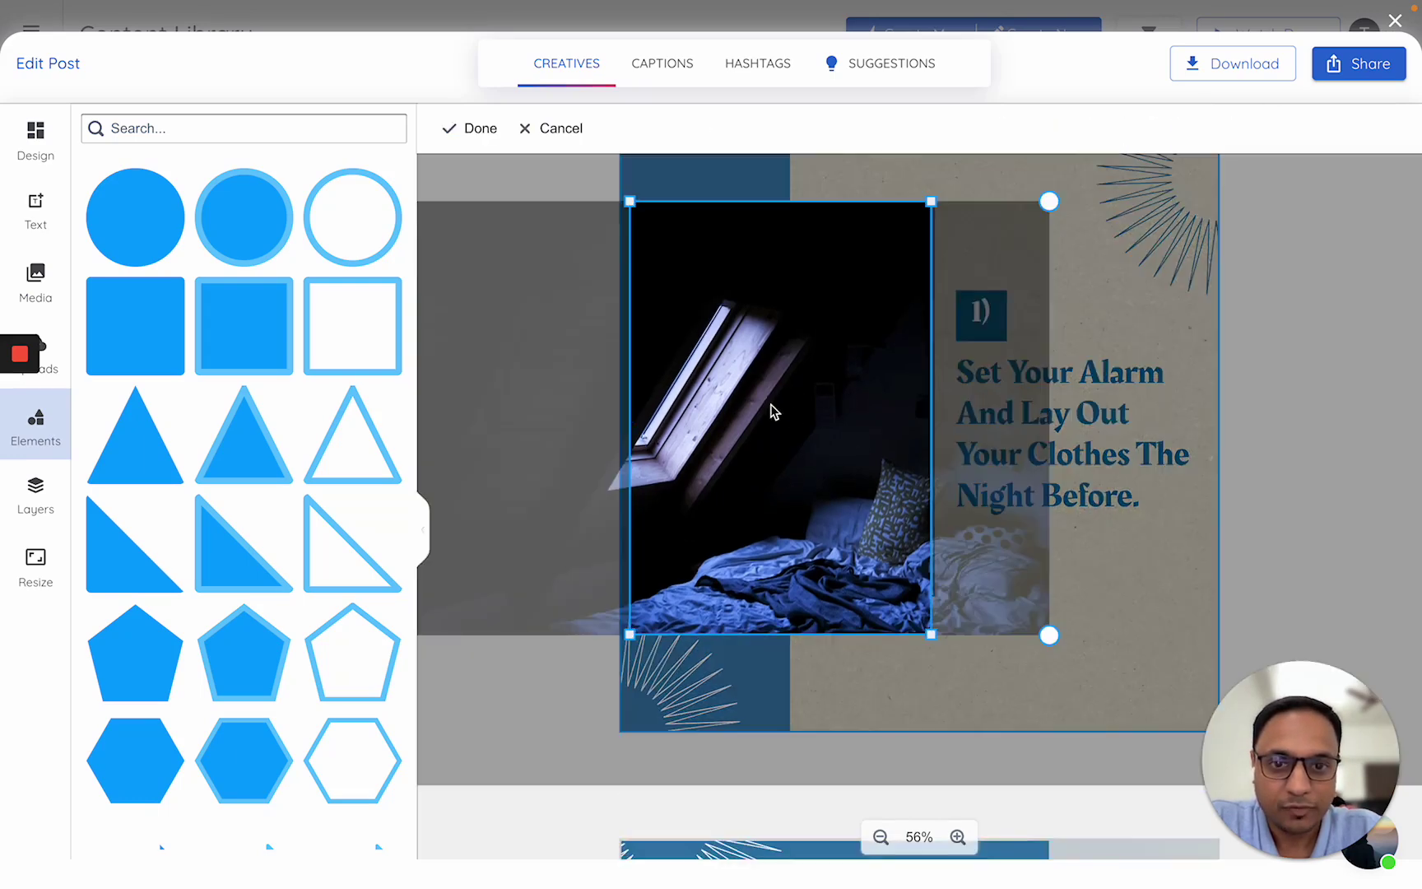
{"action": "mouse_move", "coordinate": [724, 444]}
{"action": "left_mouse_down"}
{"action": "mouse_move", "coordinate": [939, 451]}
{"action": "mouse_move", "coordinate": [685, 463]}
{"action": "mouse_move", "coordinate": [733, 457]}
{"action": "left_mouse_up"}
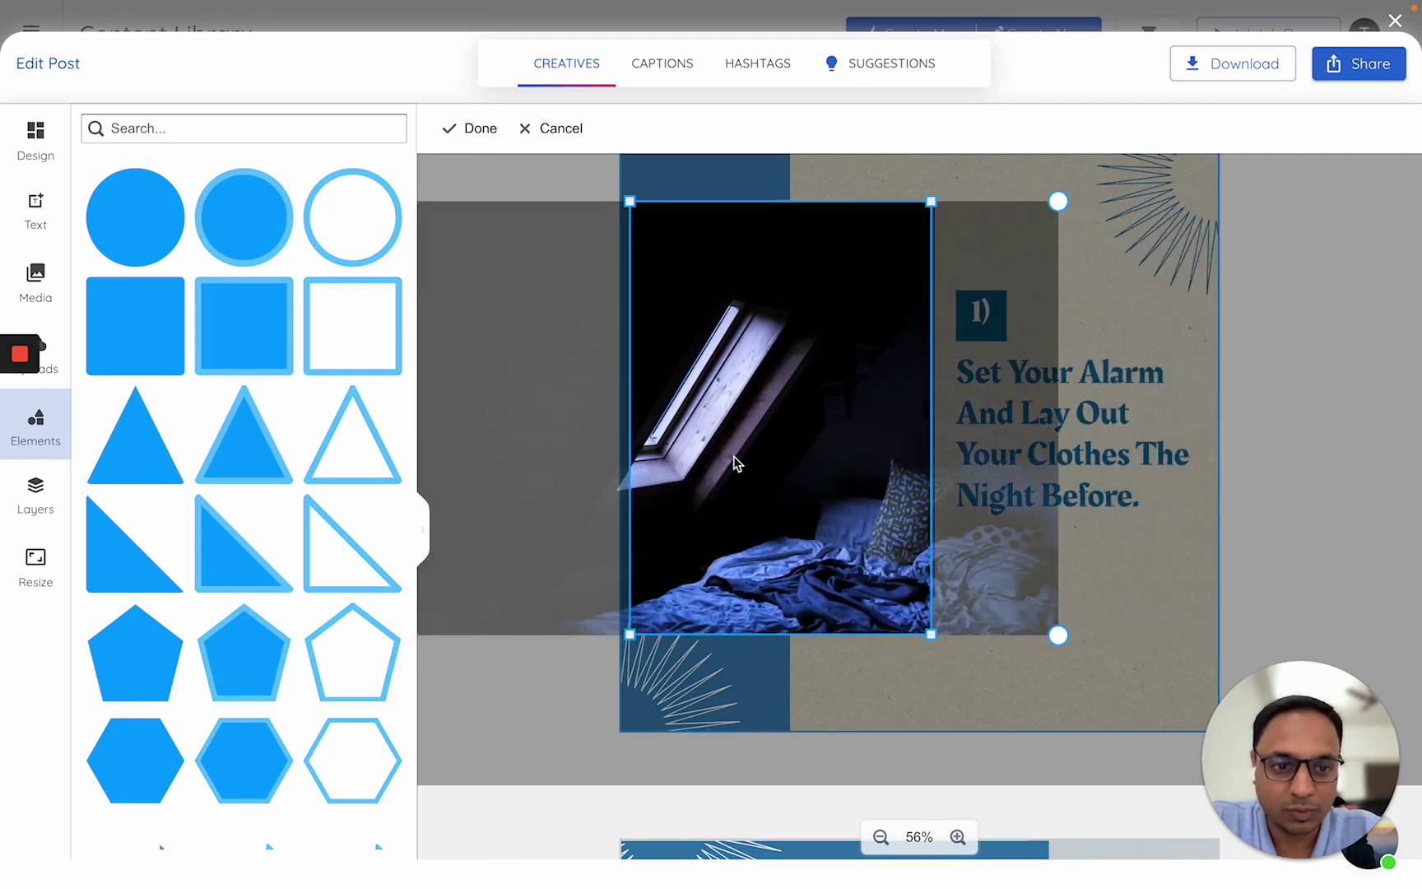
{"action": "left_click", "coordinate": [1286, 361]}
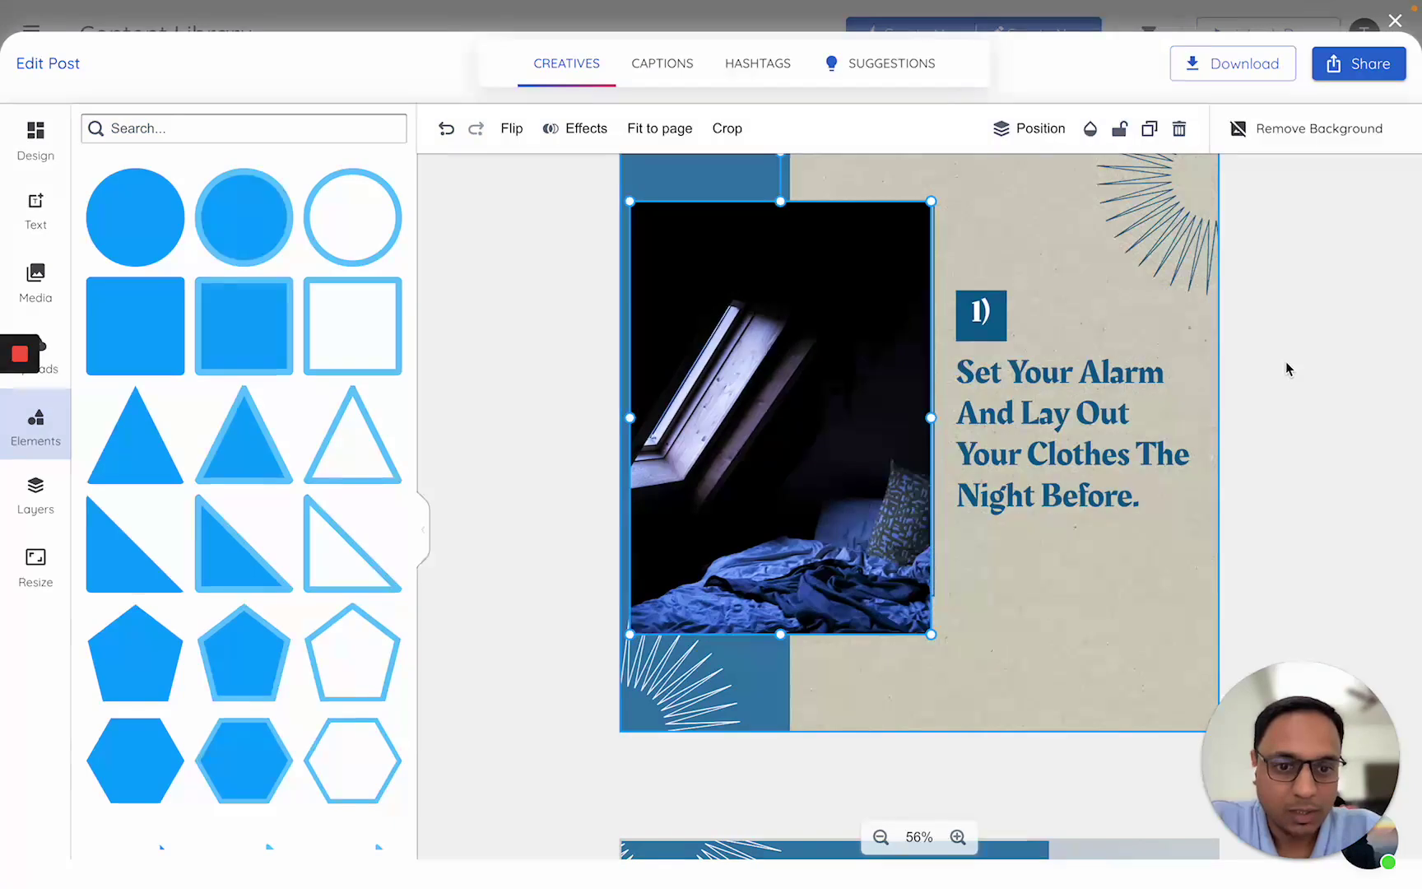
{"action": "scroll", "coordinate": [1285, 361], "scroll_direction": "down", "scroll_amount": 10}
- Shrink the stretching photo inside its frame and shift it left to center the woman
{"action": "double_click", "coordinate": [1080, 409]}
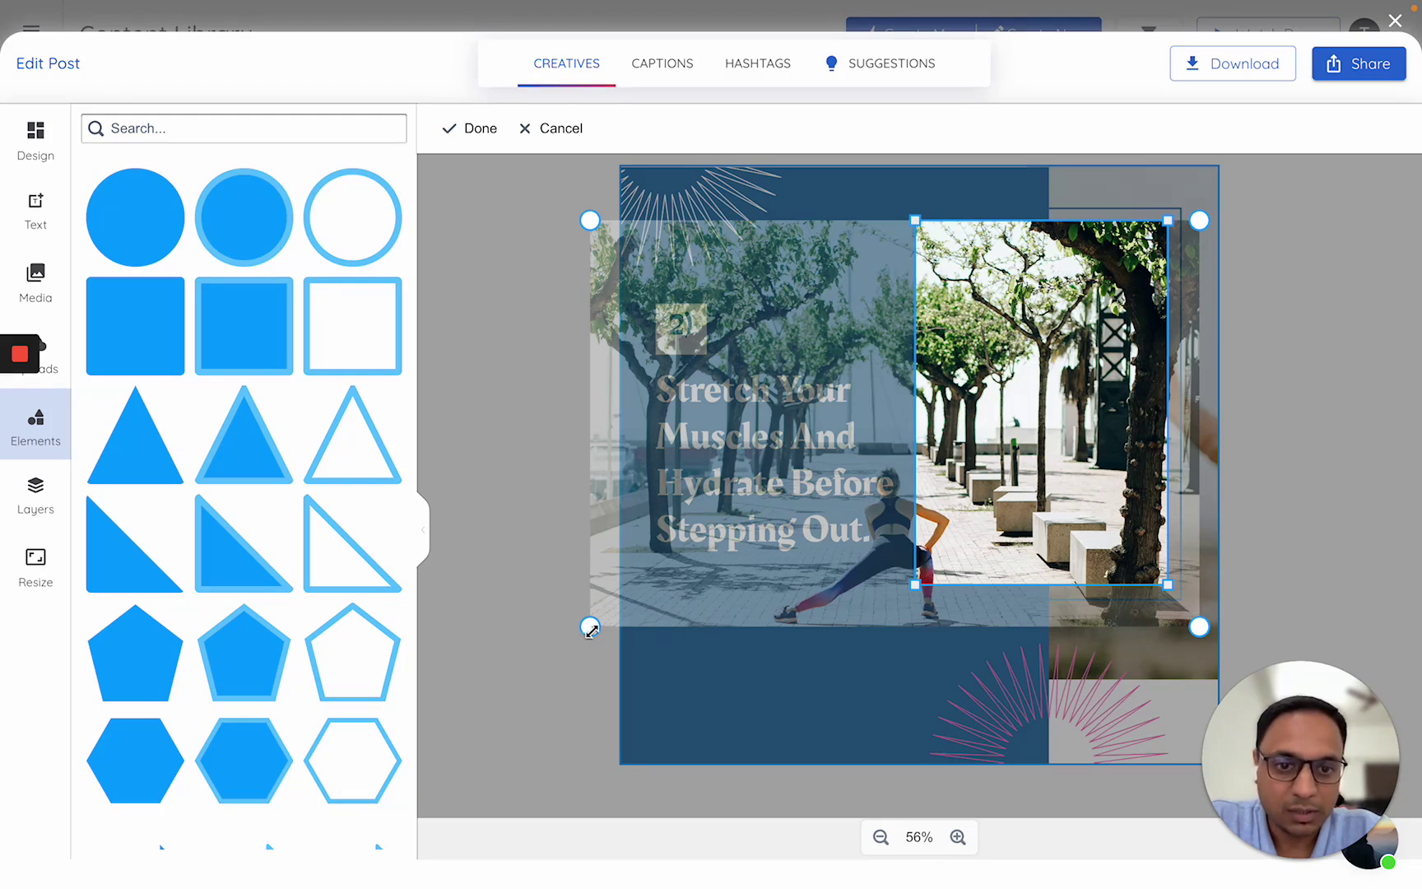
{"action": "left_click_drag", "start_coordinate": [590, 626], "coordinate": [753, 504]}
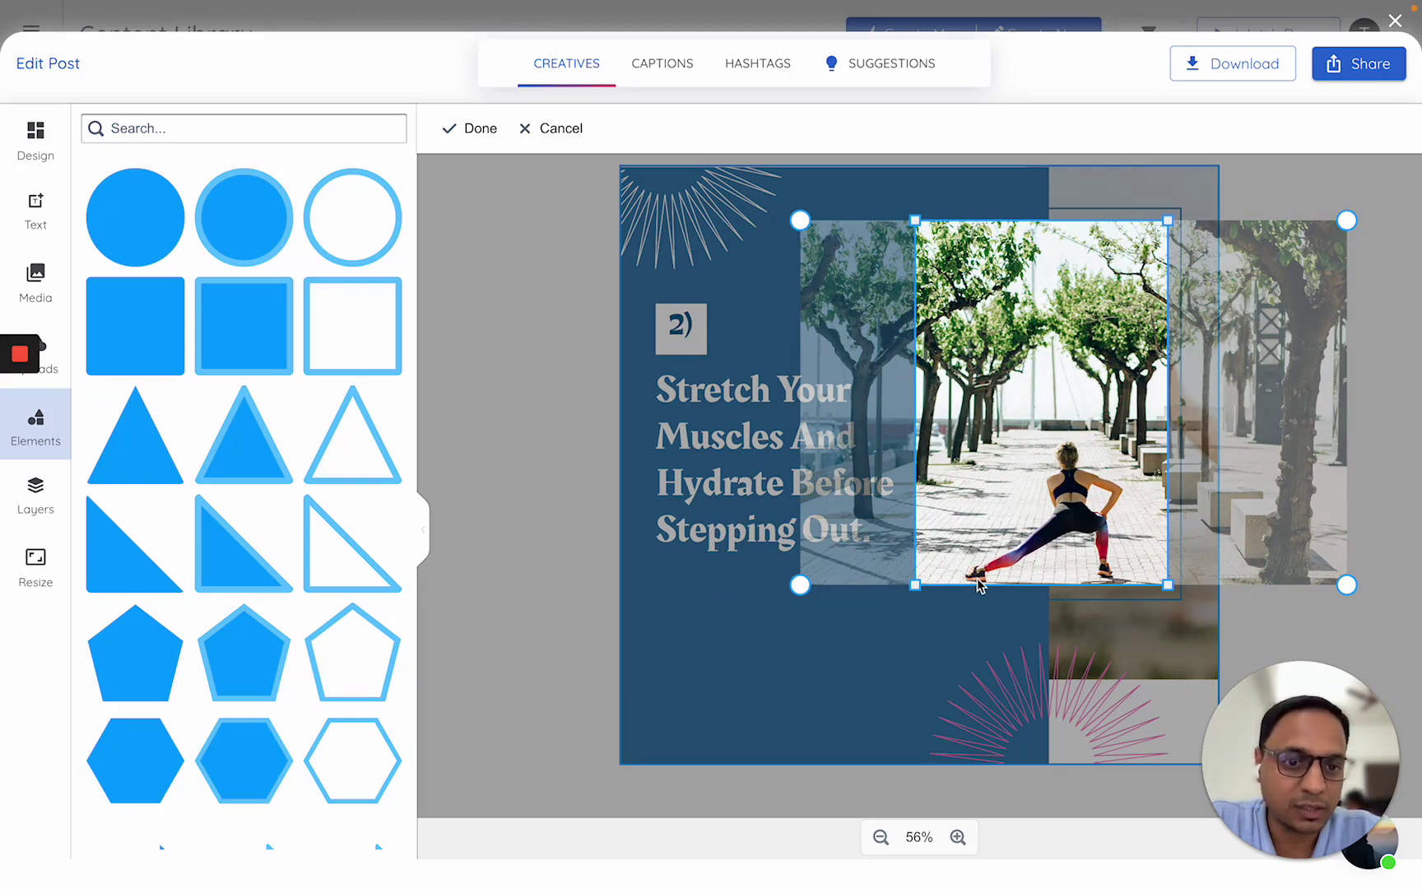
{"action": "left_click_drag", "start_coordinate": [1026, 429], "coordinate": [1014, 426]}
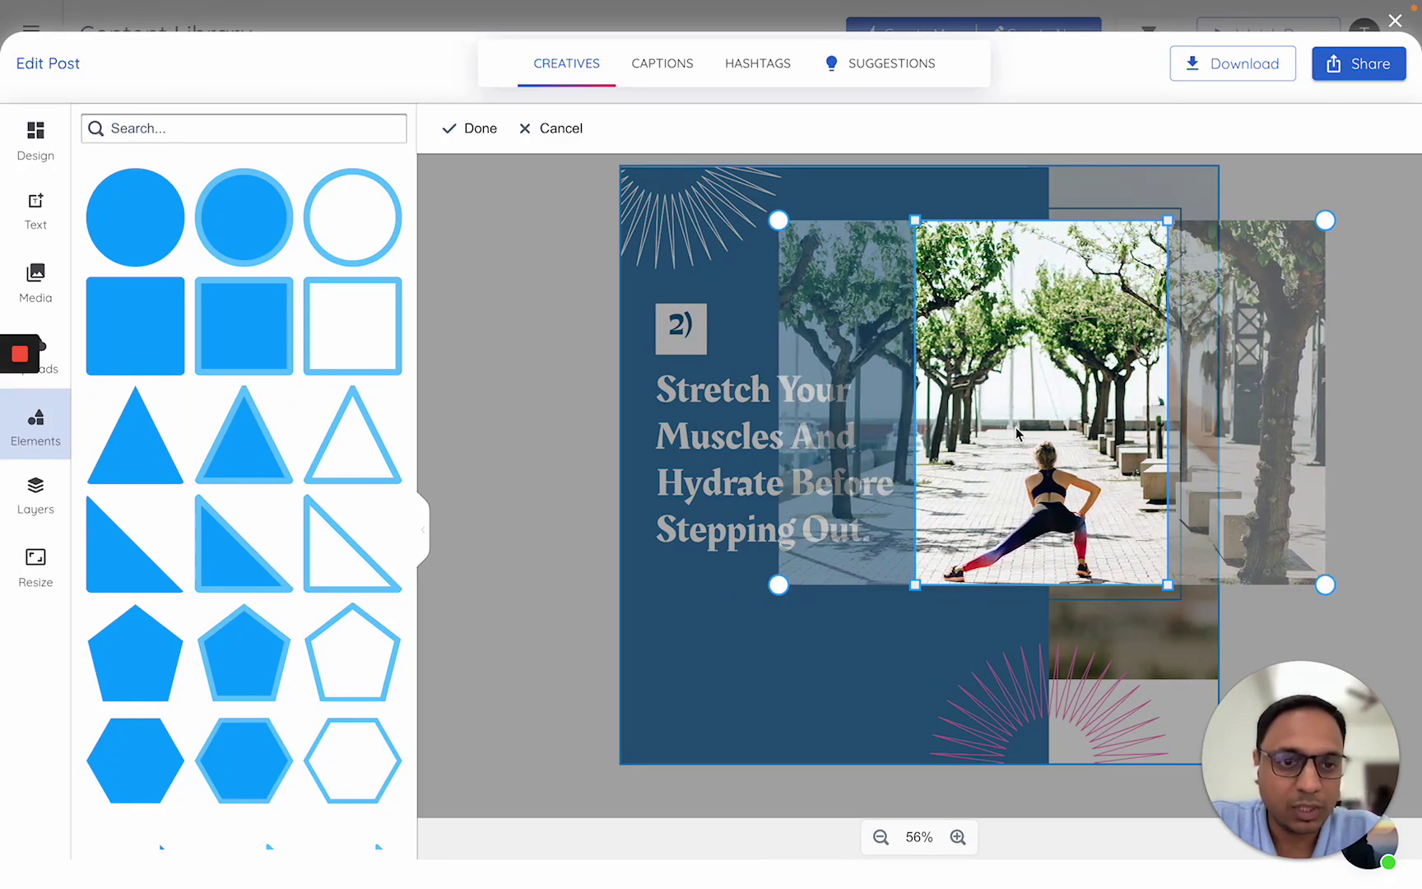
{"action": "left_click", "coordinate": [1346, 261]}
{"action": "left_click", "coordinate": [1315, 280]}
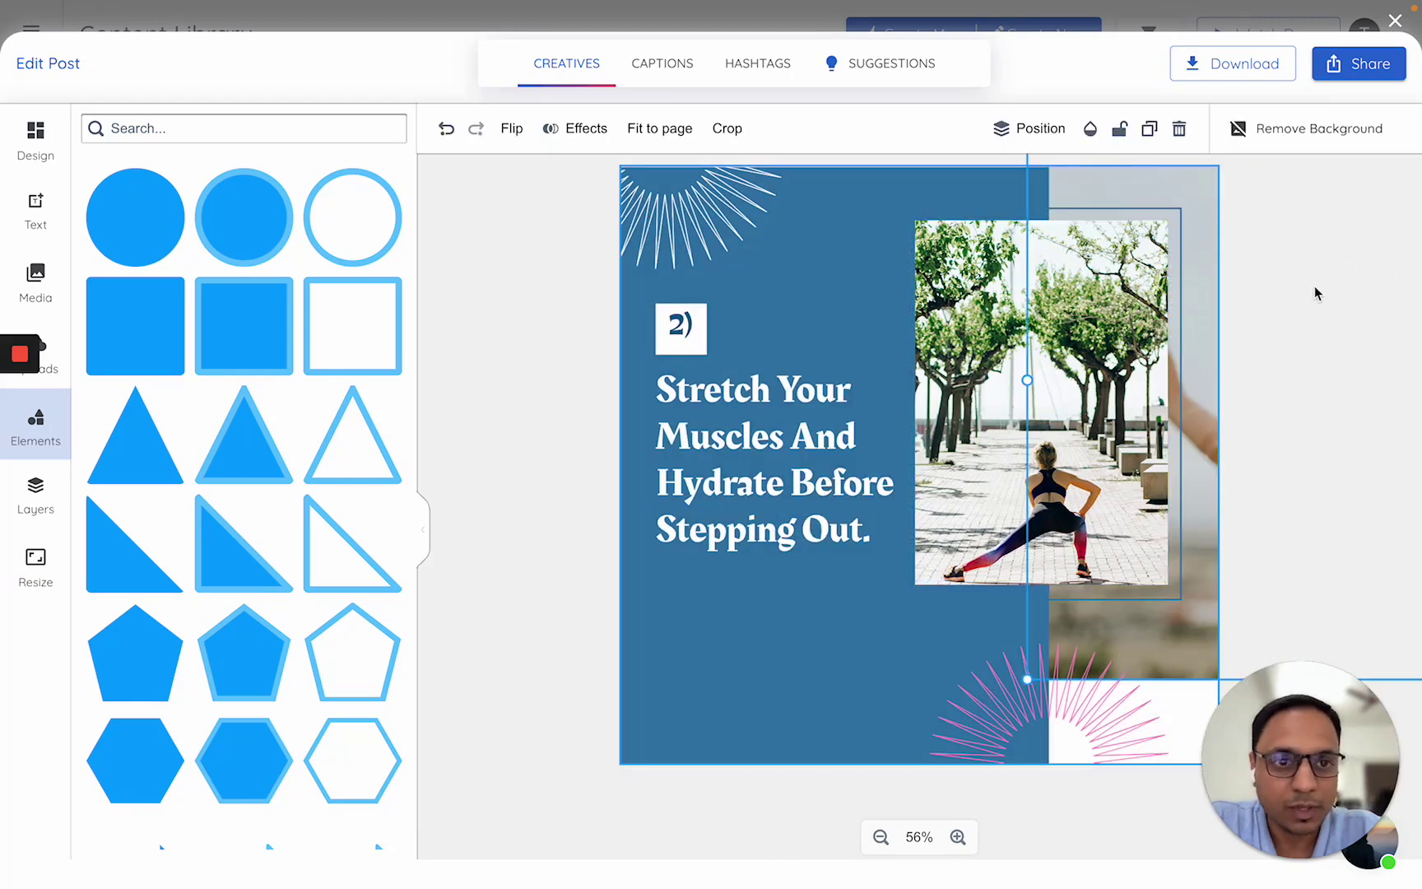
{"action": "scroll", "coordinate": [536, 474], "scroll_direction": "down", "scroll_amount": 1}
{"action": "scroll", "coordinate": [536, 474], "scroll_direction": "up", "scroll_amount": 2}
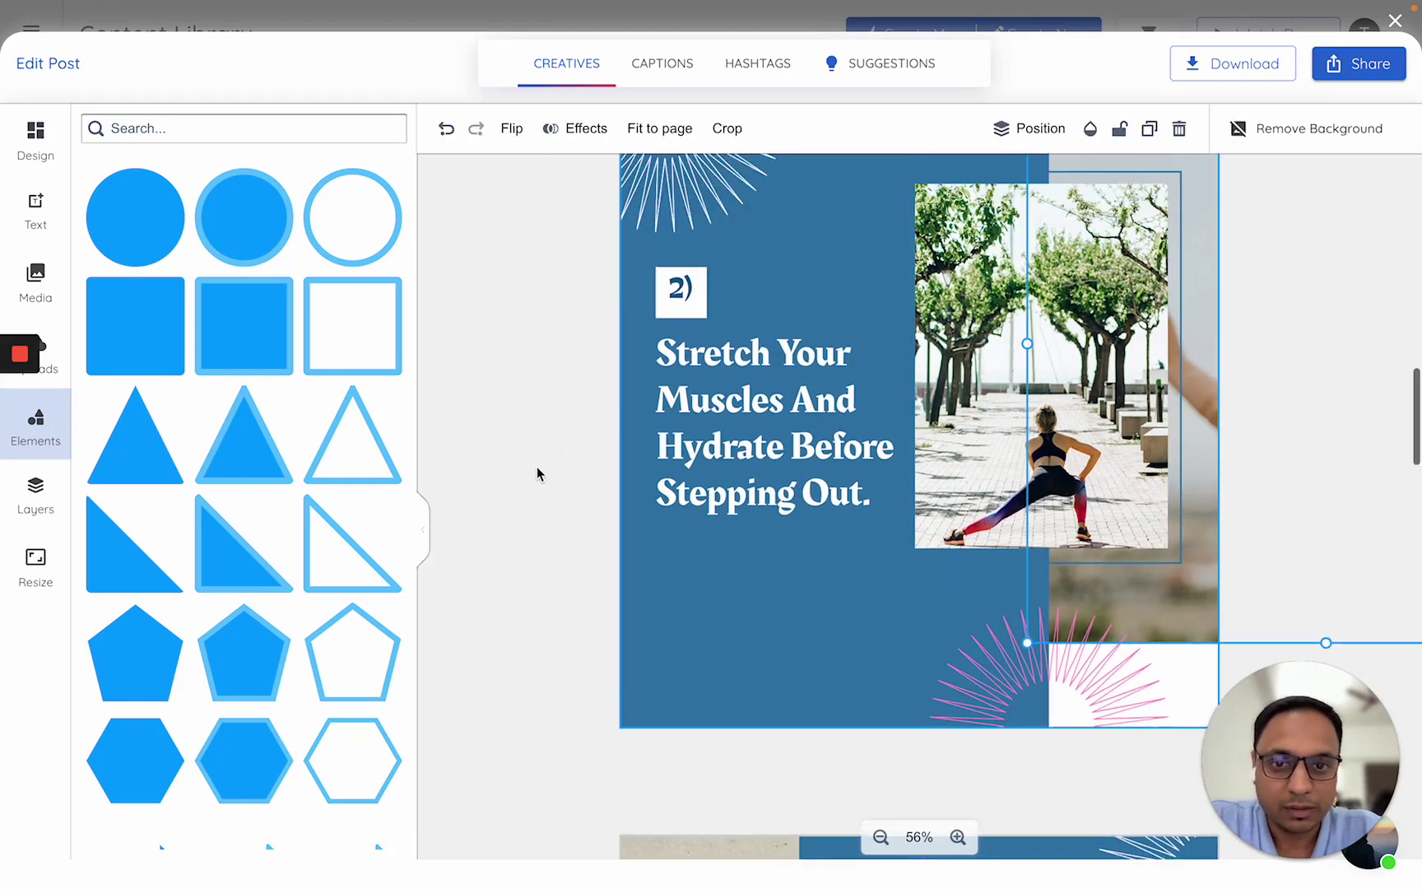
- Reframe the 'Walk At A Brisk Pace' beach photo so the running woman is centered
{"action": "left_click", "coordinate": [535, 370]}
{"action": "scroll", "coordinate": [536, 372], "scroll_direction": "down", "scroll_amount": 6}
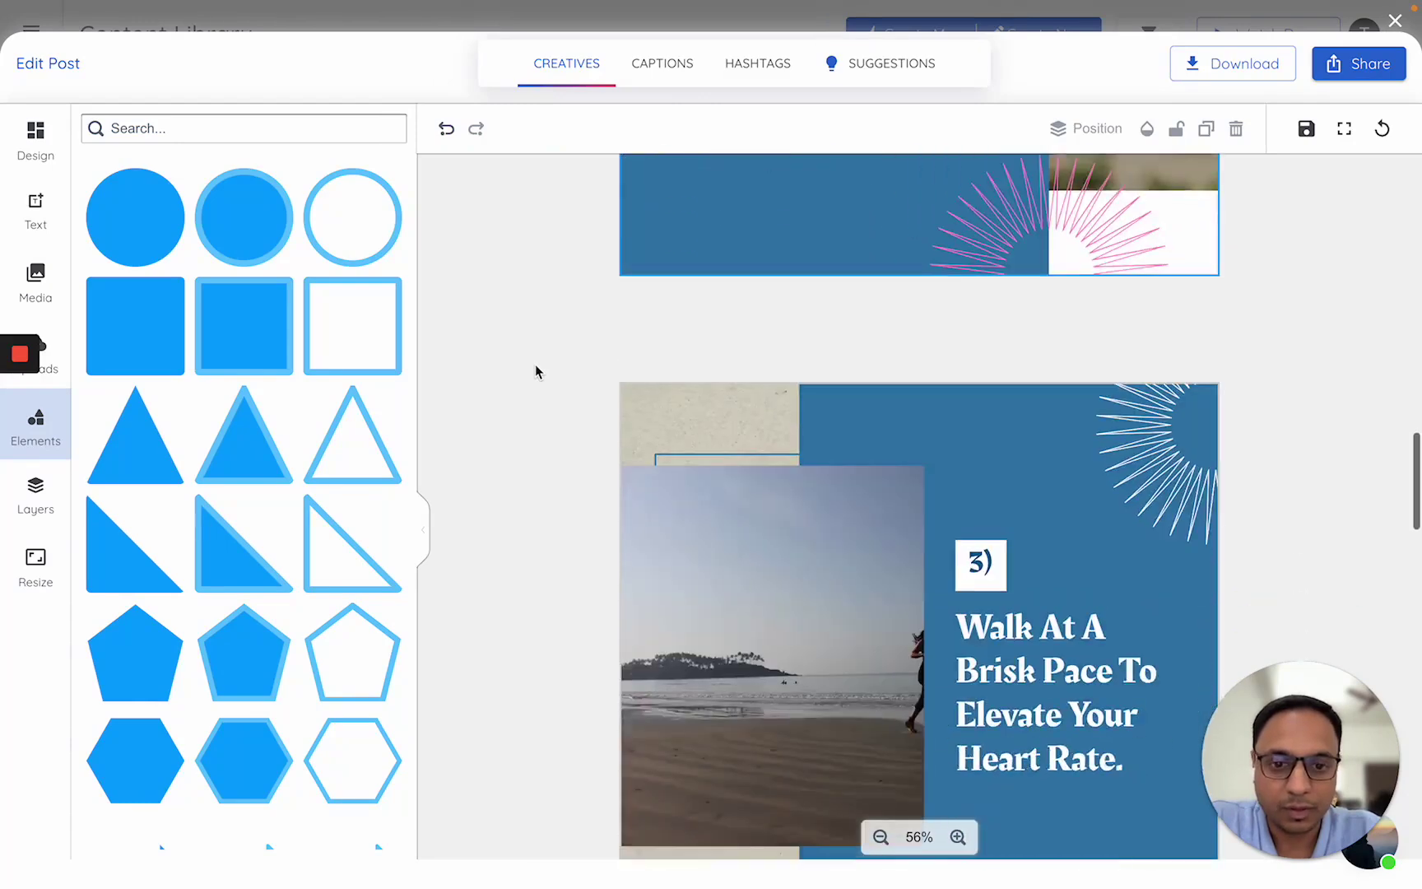
{"action": "double_click", "coordinate": [822, 444]}
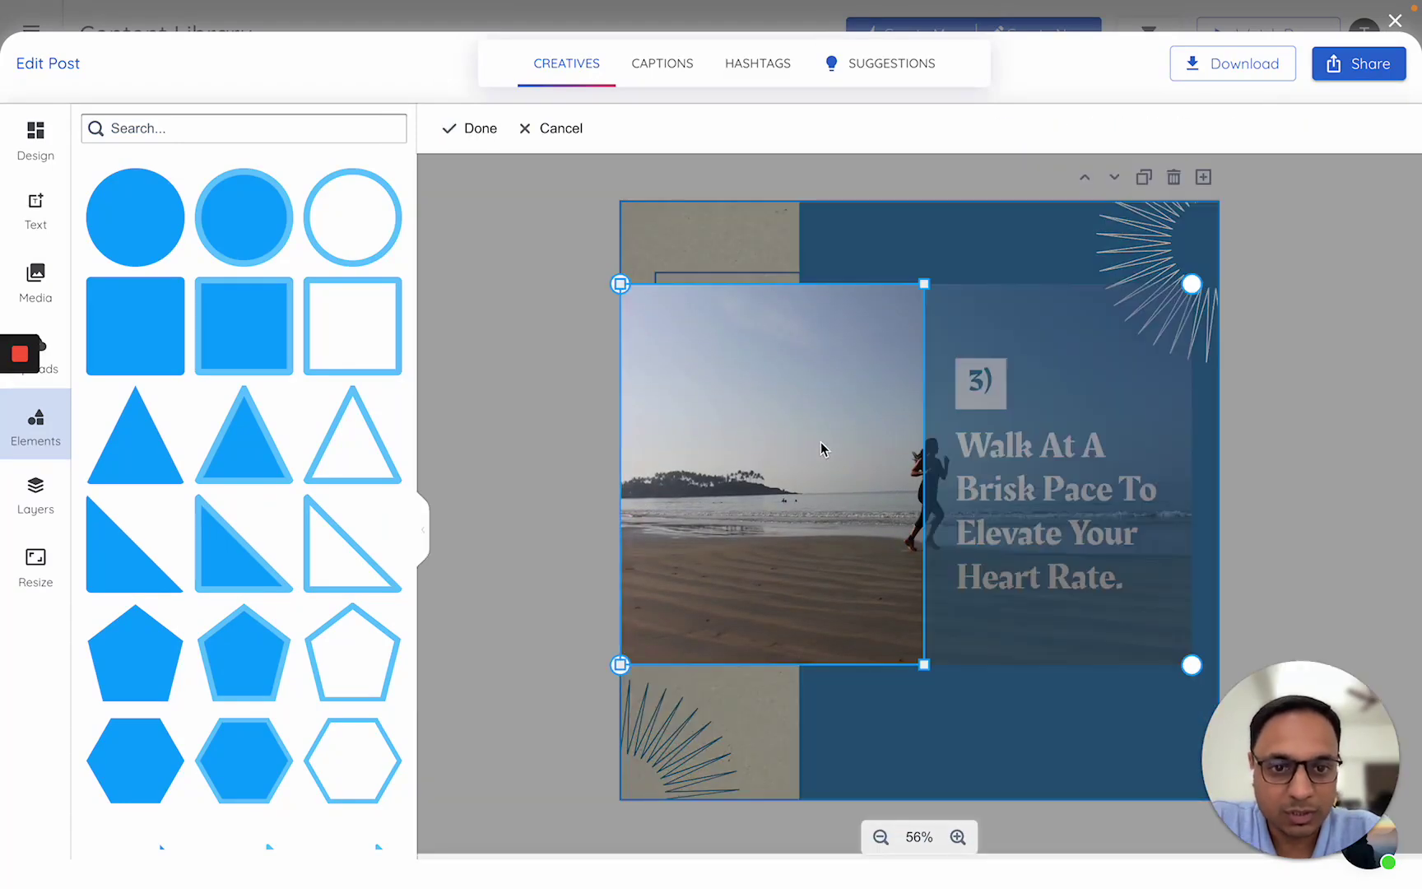
{"action": "left_click_drag", "start_coordinate": [822, 445], "coordinate": [658, 441]}
{"action": "left_click", "coordinate": [1389, 265]}
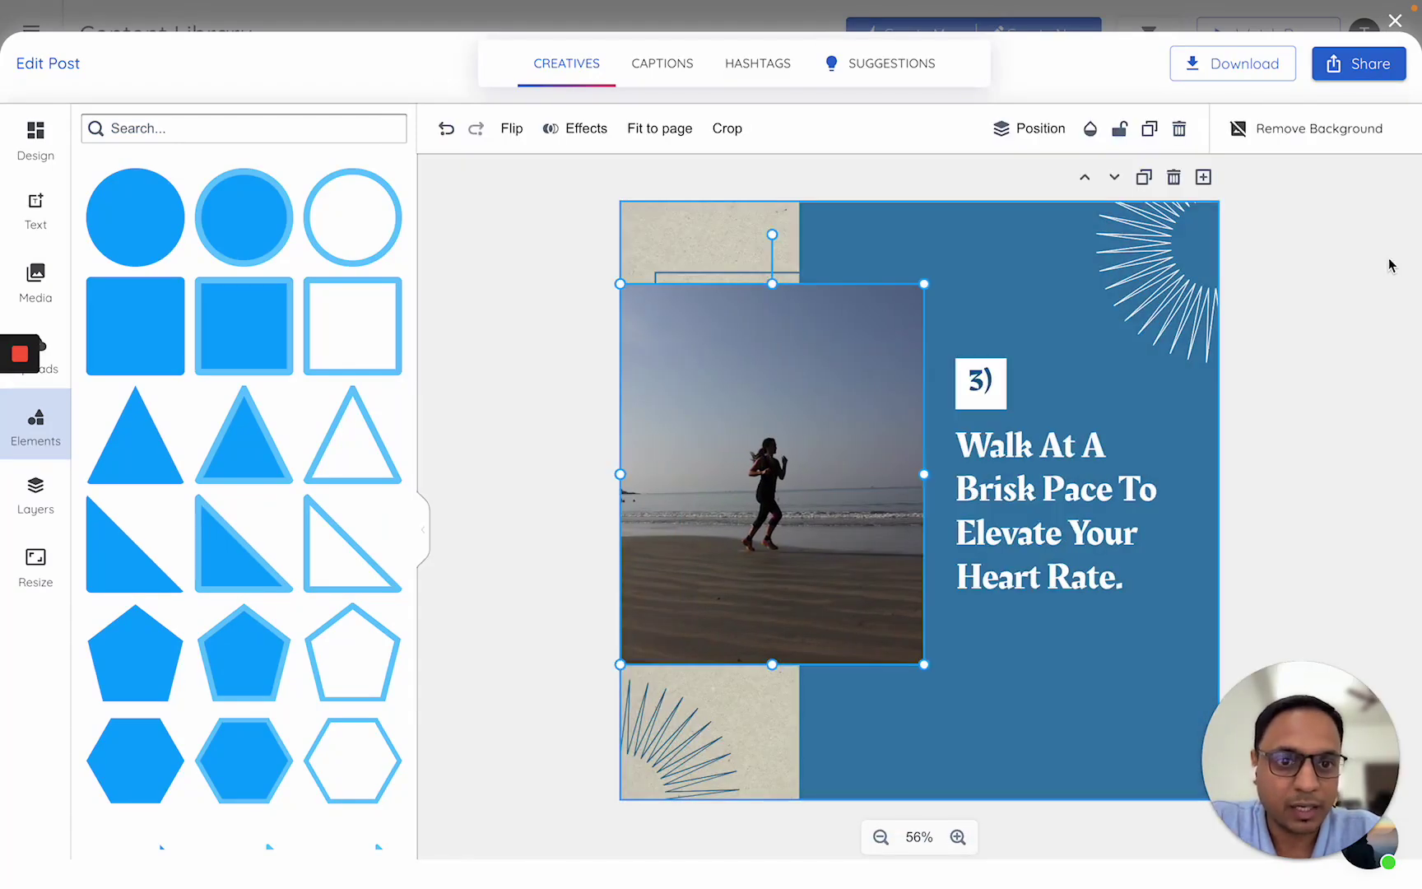
{"action": "left_click", "coordinate": [1334, 289]}
{"action": "scroll", "coordinate": [1350, 329], "scroll_direction": "down", "scroll_amount": 6}
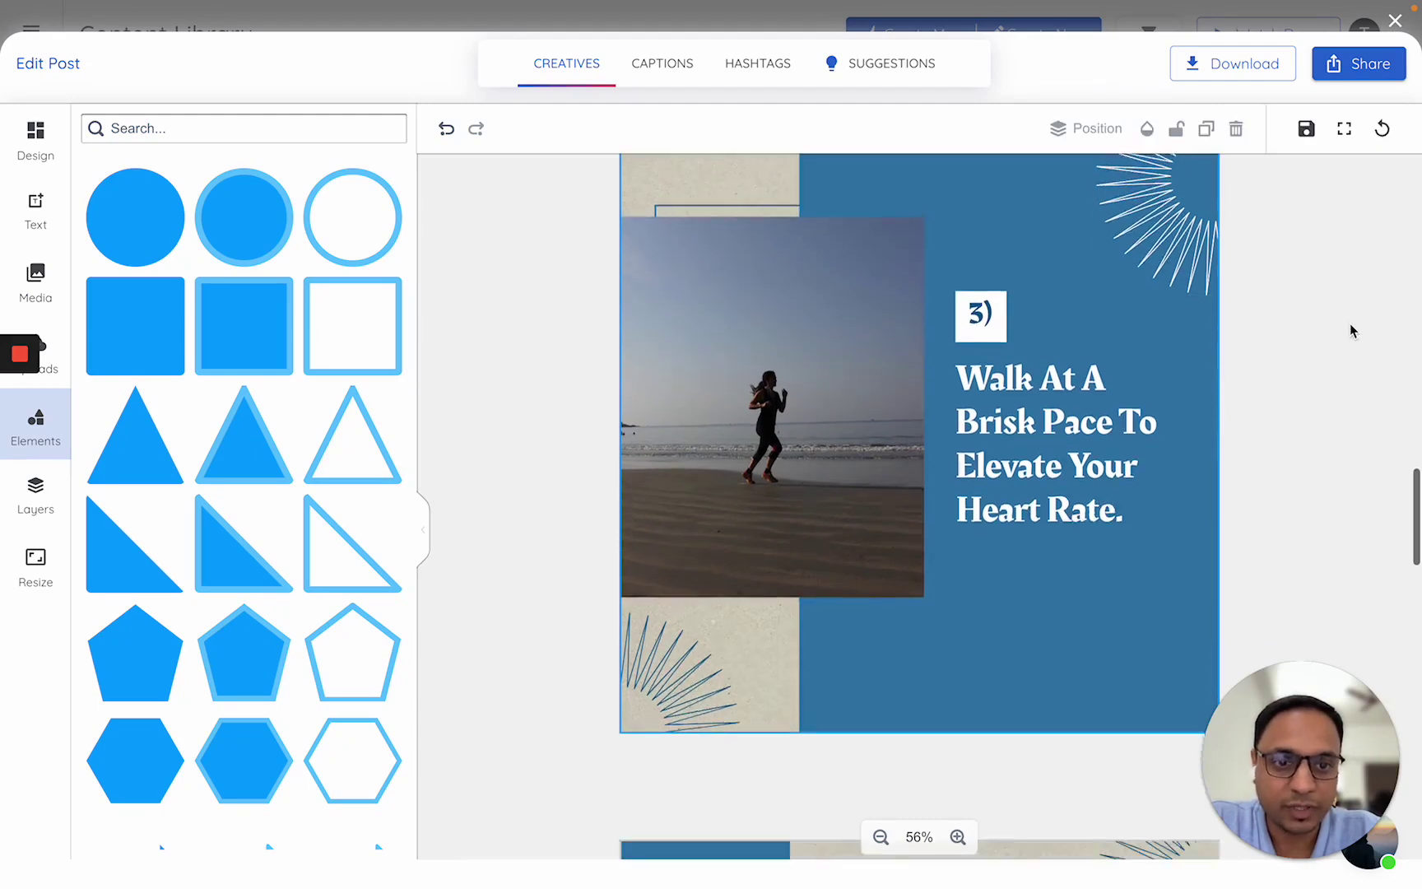
{"action": "scroll", "coordinate": [1321, 325], "scroll_direction": "up", "scroll_amount": 5}
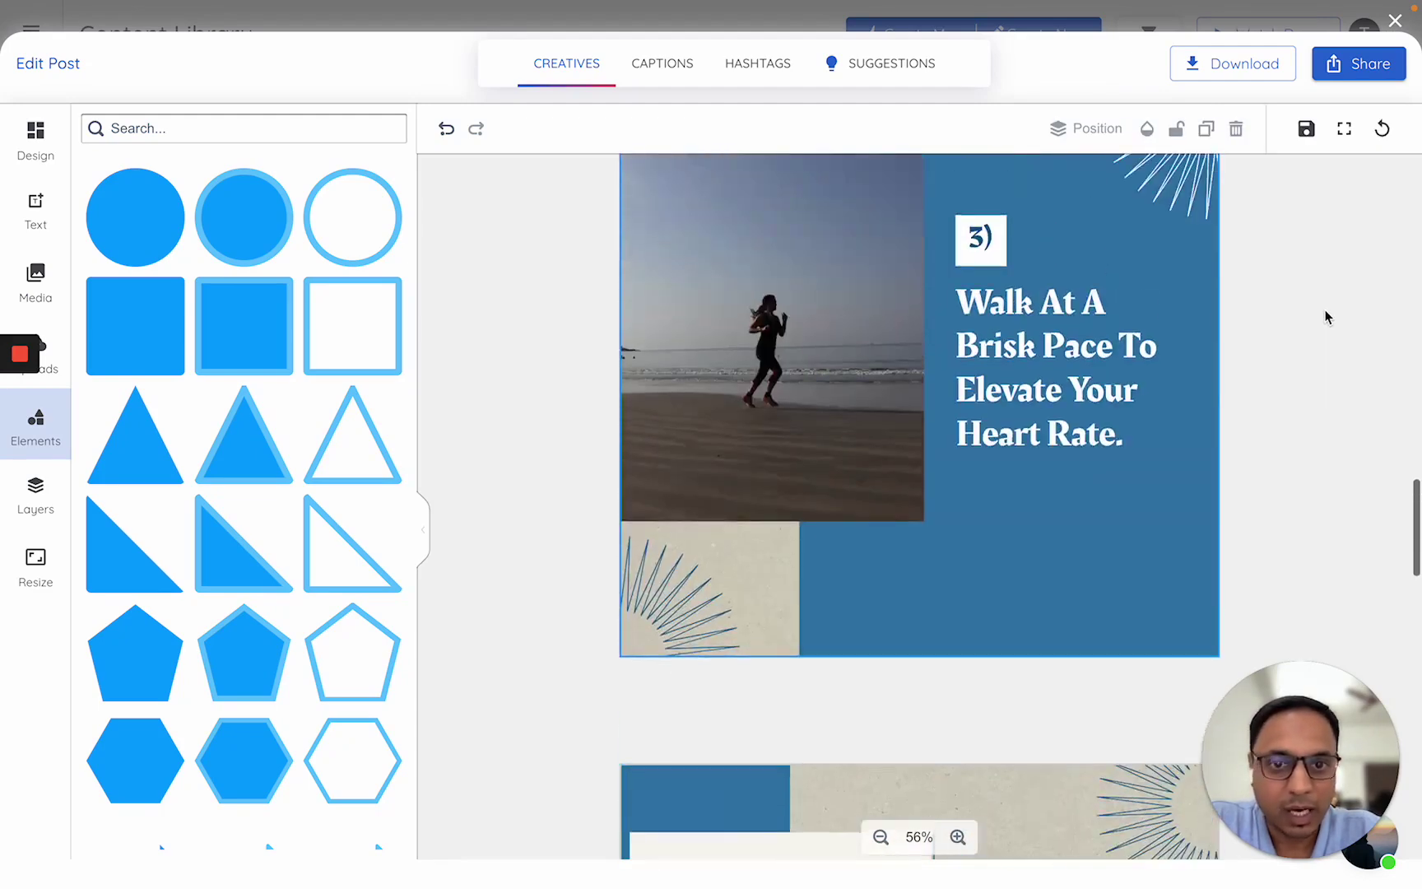
- Add a filled square stretched over the whole slide and recolor it grey-blue (93B2C9)
{"action": "left_click", "coordinate": [146, 345]}
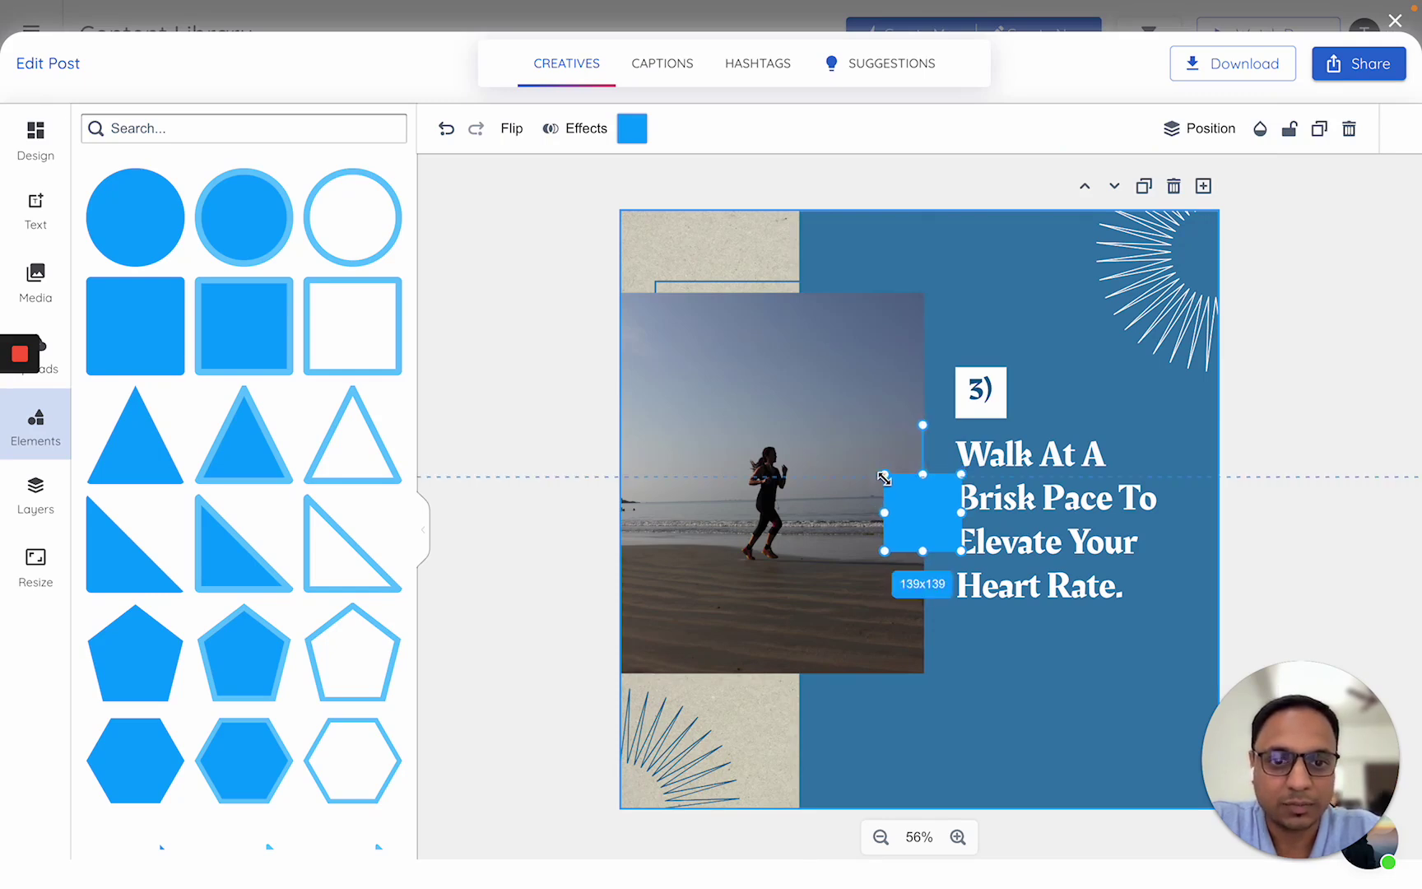
{"action": "left_click_drag", "start_coordinate": [878, 468], "coordinate": [622, 226]}
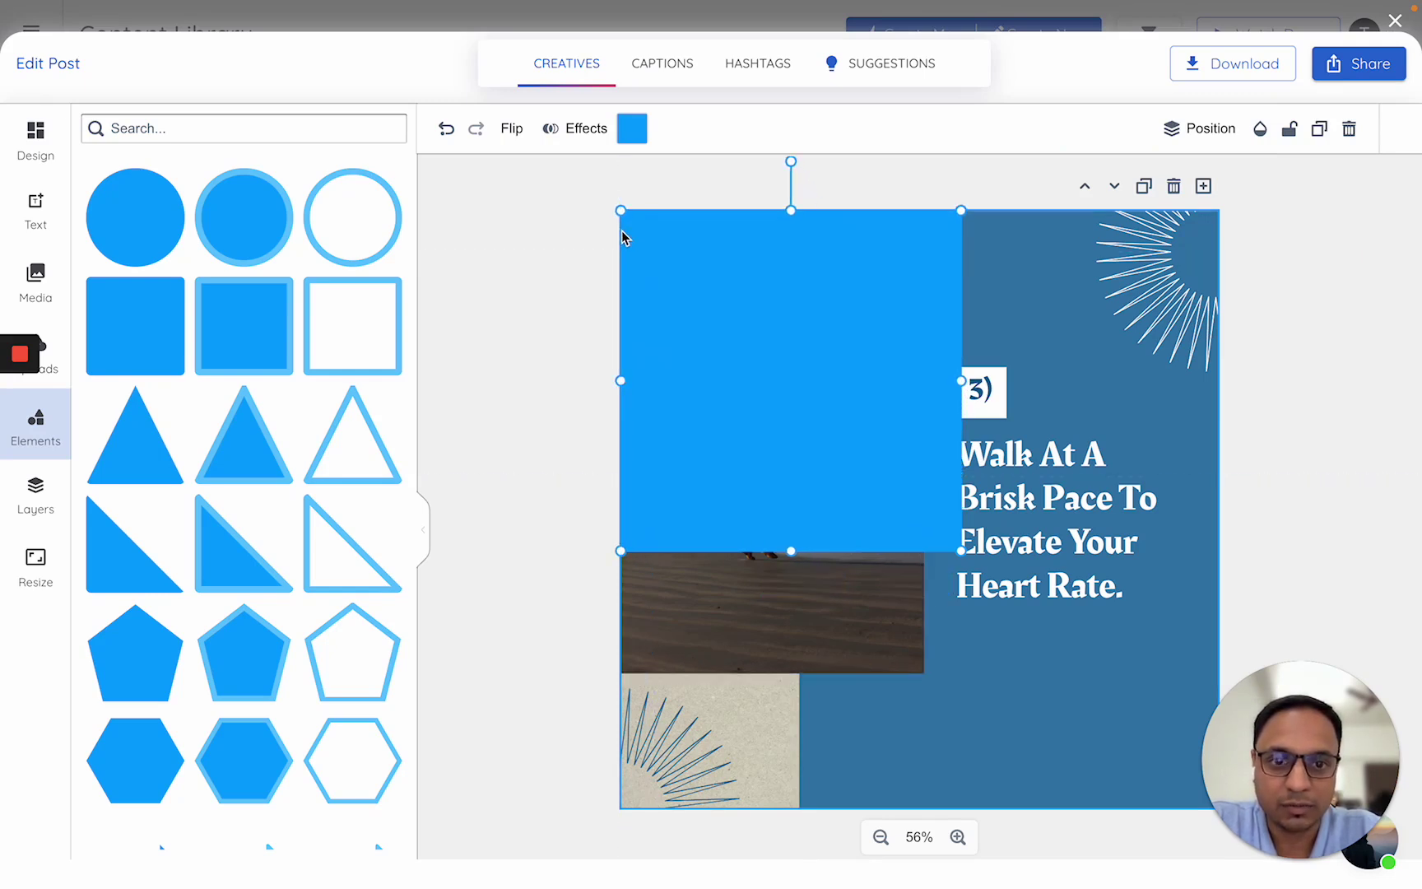
{"action": "left_click_drag", "start_coordinate": [959, 551], "coordinate": [1218, 807]}
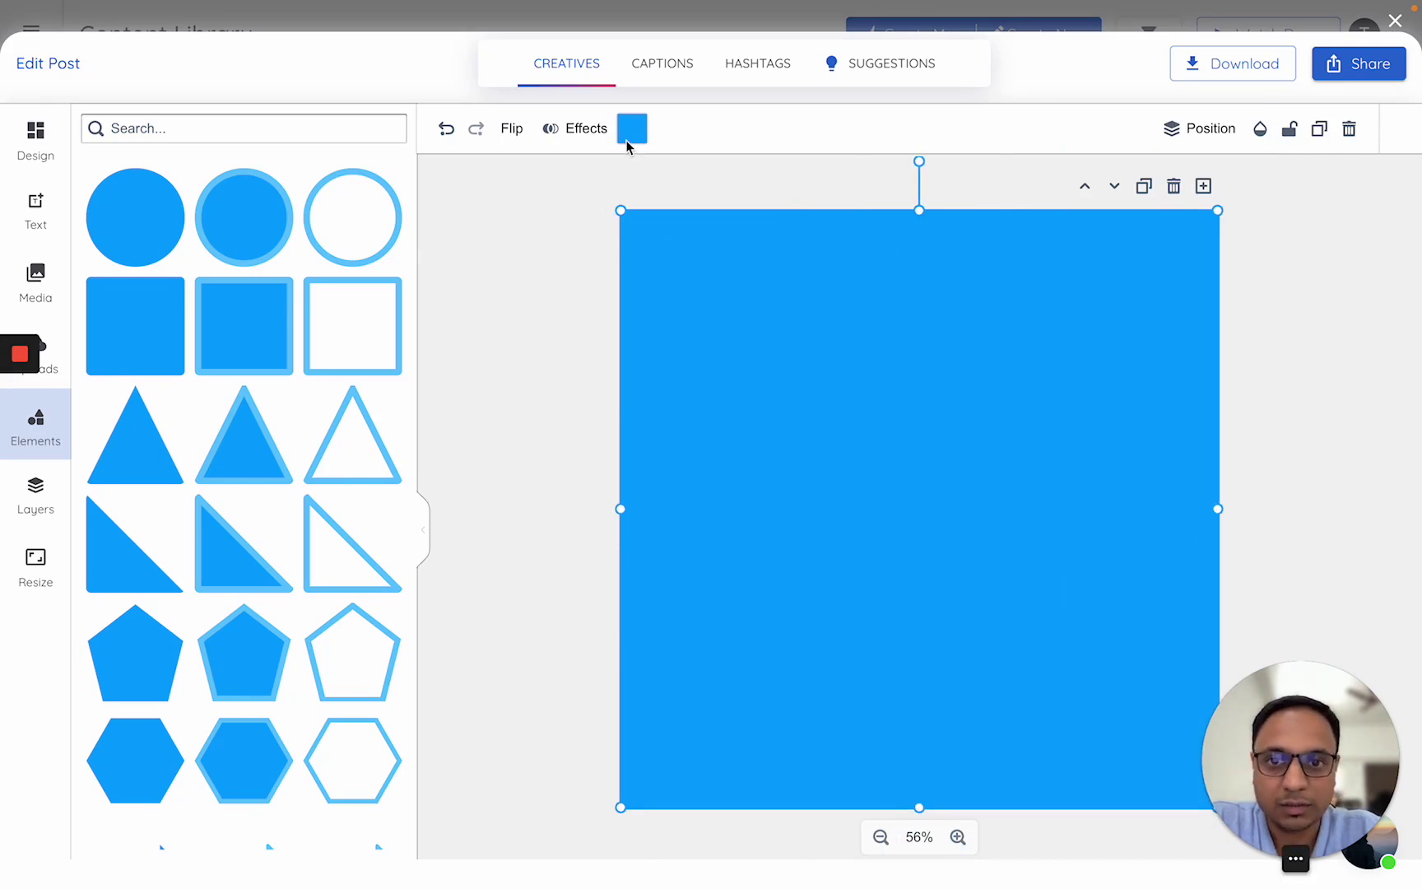
{"action": "left_click", "coordinate": [631, 129]}
{"action": "left_click_drag", "start_coordinate": [623, 325], "coordinate": [589, 249]}
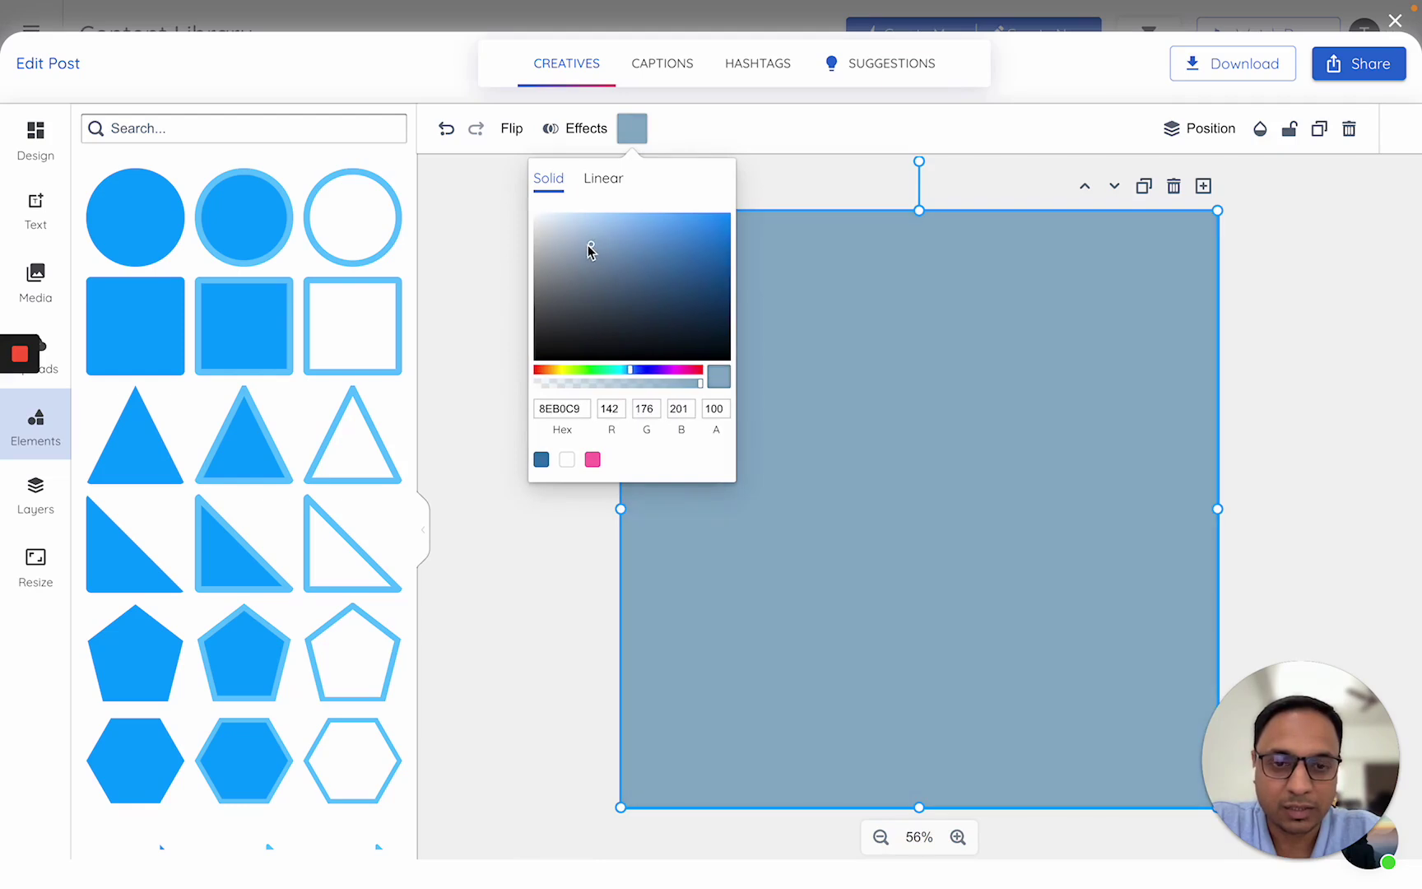
- Send the grey-blue square back eight layers so it sits behind the dark blue panel and all slide content
{"action": "left_click", "coordinate": [1122, 343]}
{"action": "left_click", "coordinate": [1212, 129]}
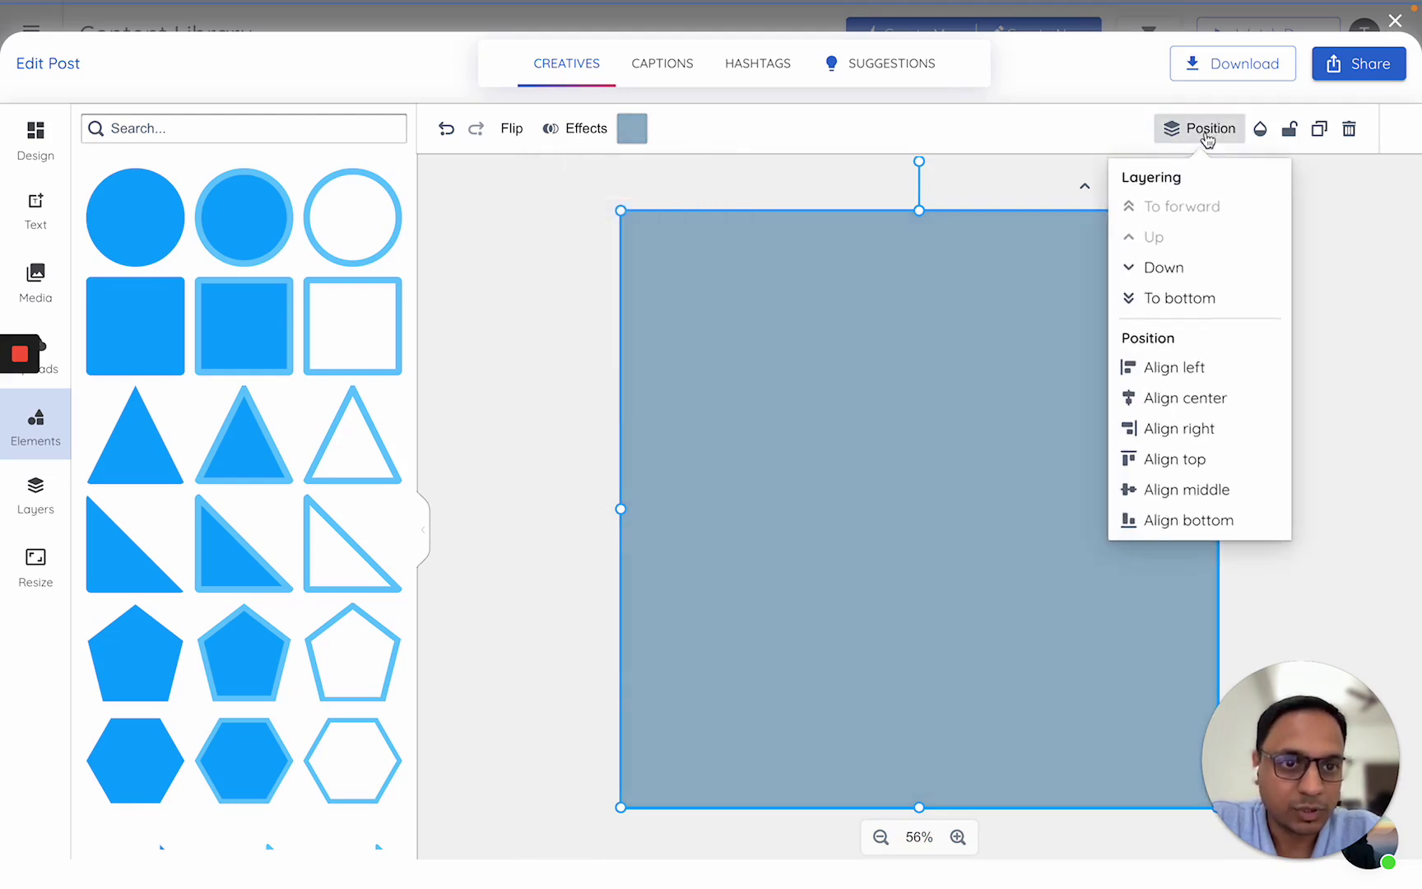
{"action": "left_click", "coordinate": [1168, 264]}
{"action": "left_click", "coordinate": [1170, 264]}
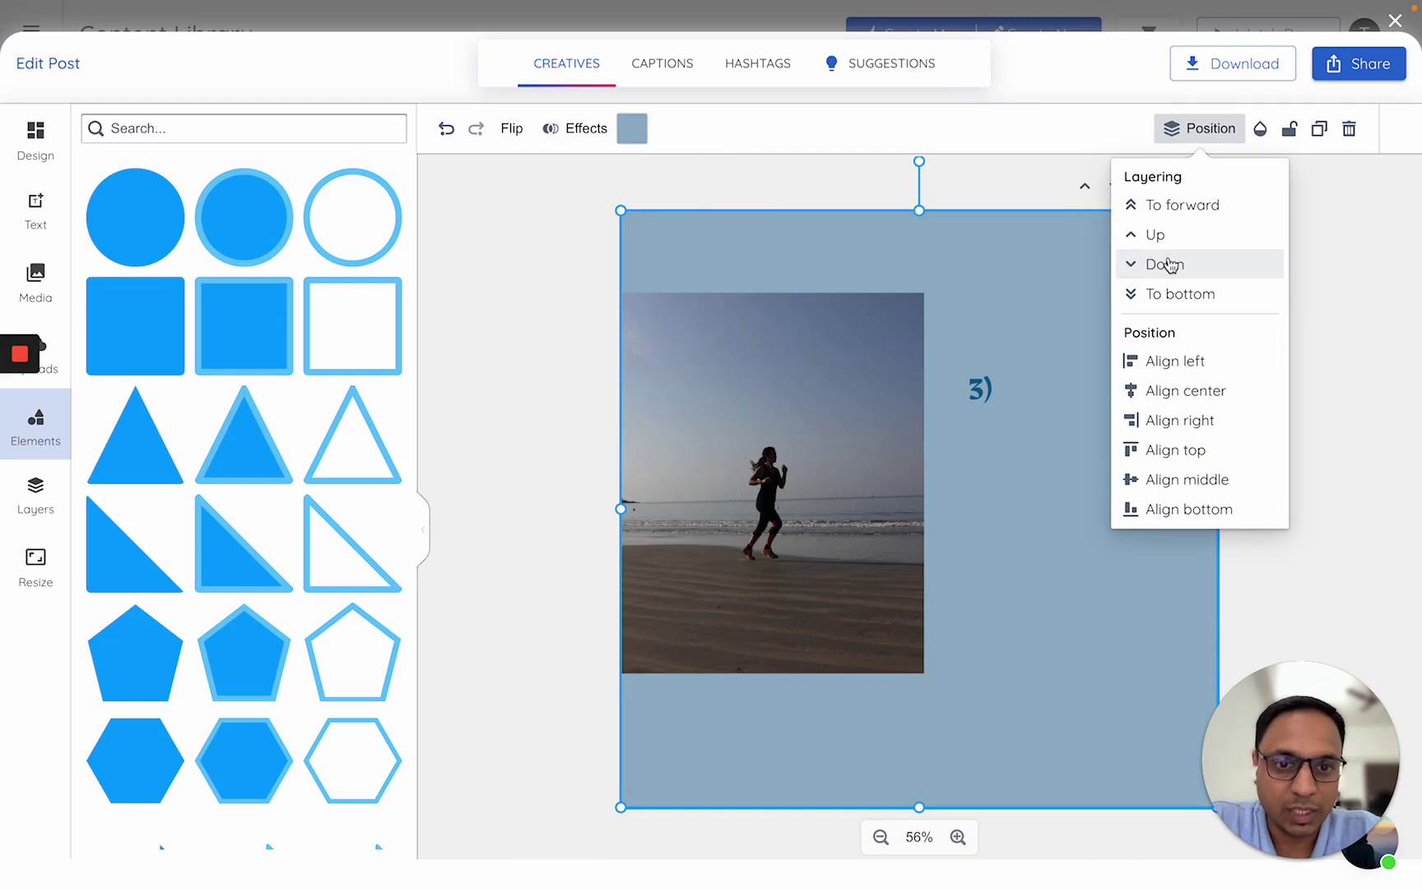
{"action": "left_click", "coordinate": [1170, 264]}
{"action": "left_click", "coordinate": [1170, 264]}
{"action": "left_click", "coordinate": [1170, 263]}
{"action": "left_click", "coordinate": [1170, 263]}
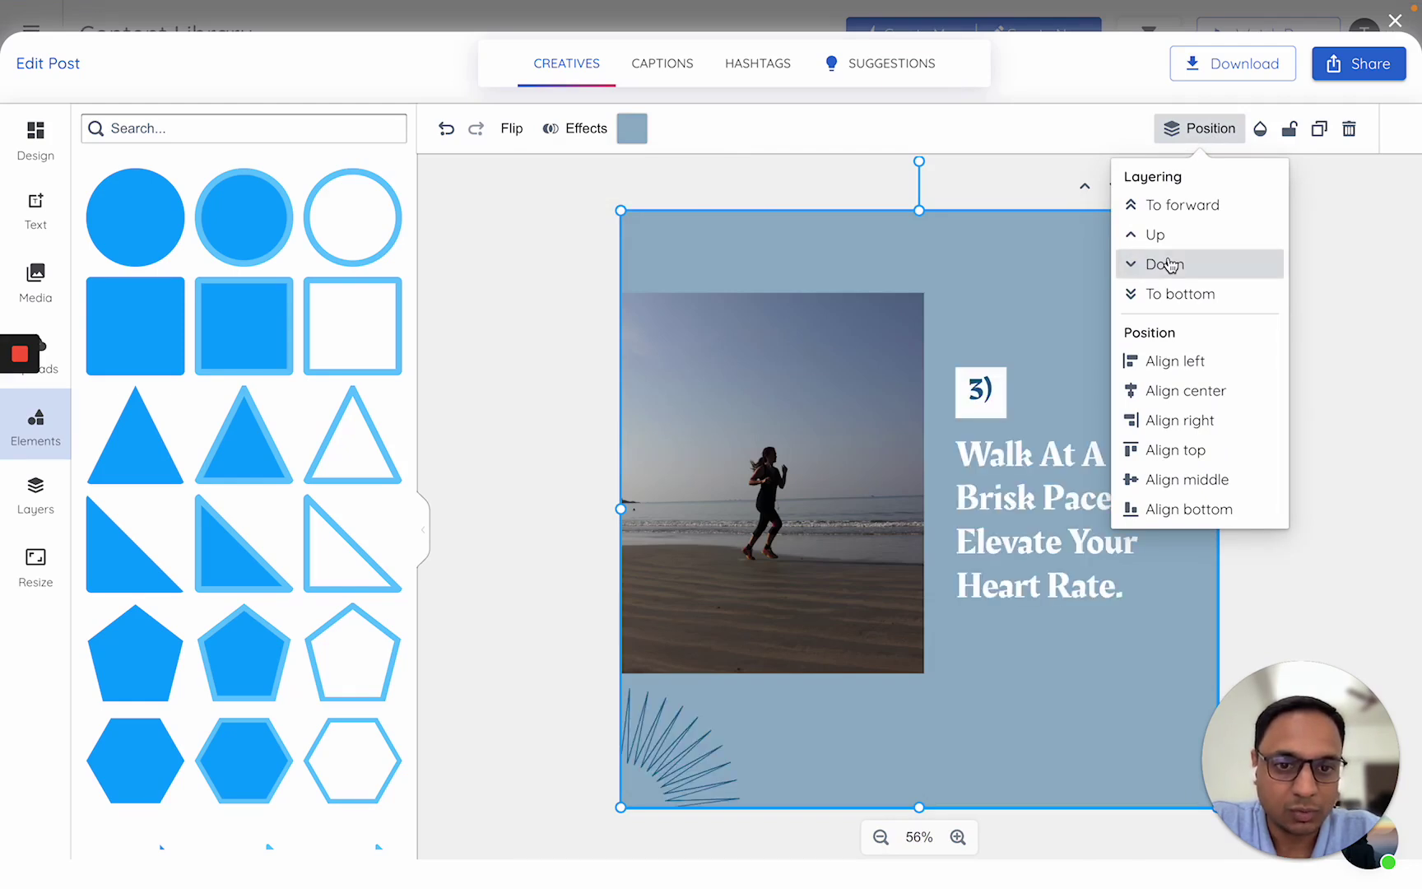
{"action": "left_click", "coordinate": [1170, 263]}
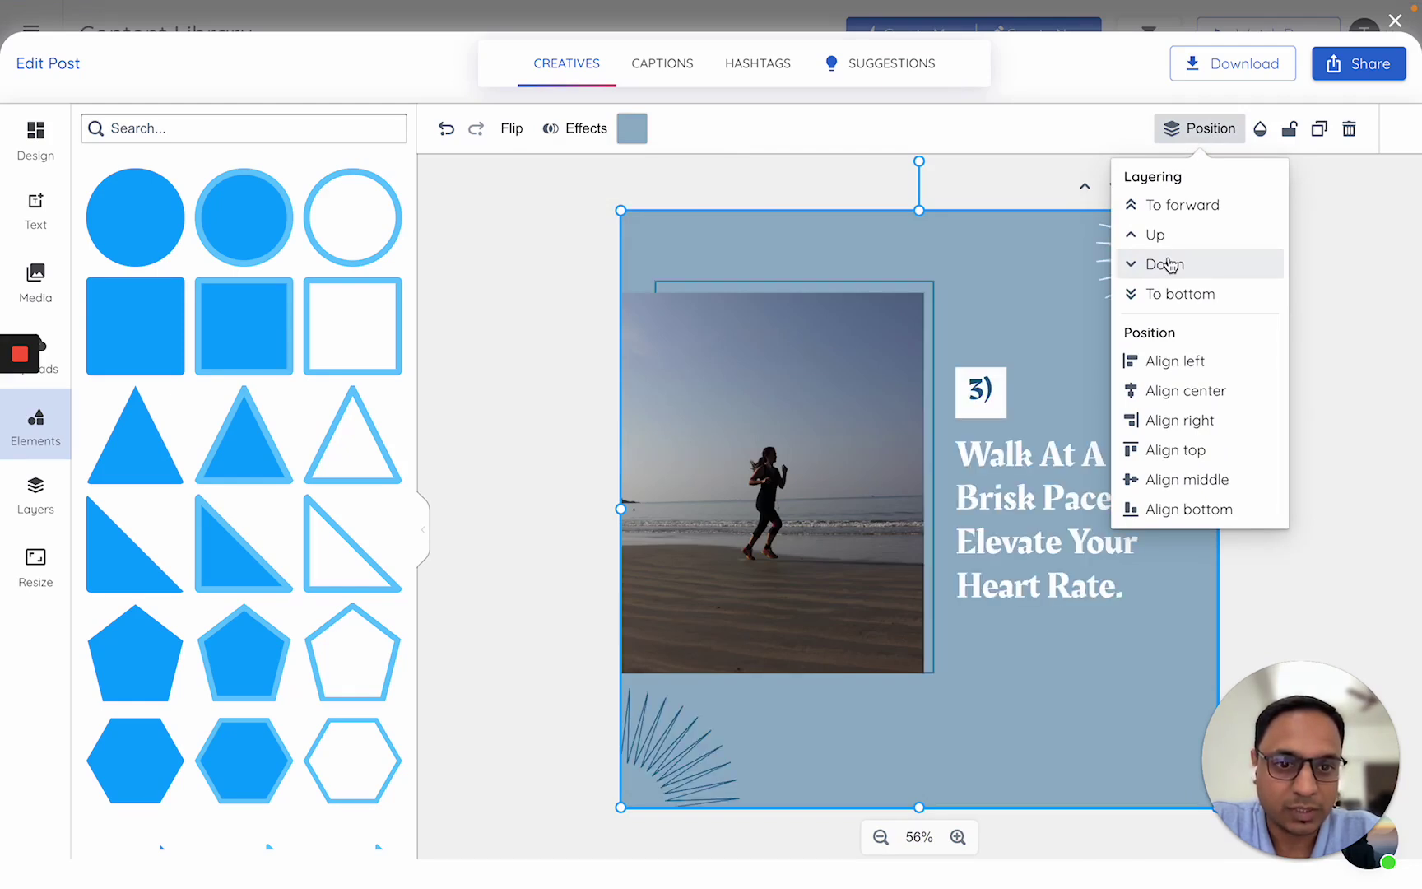
{"action": "left_click", "coordinate": [1170, 264]}
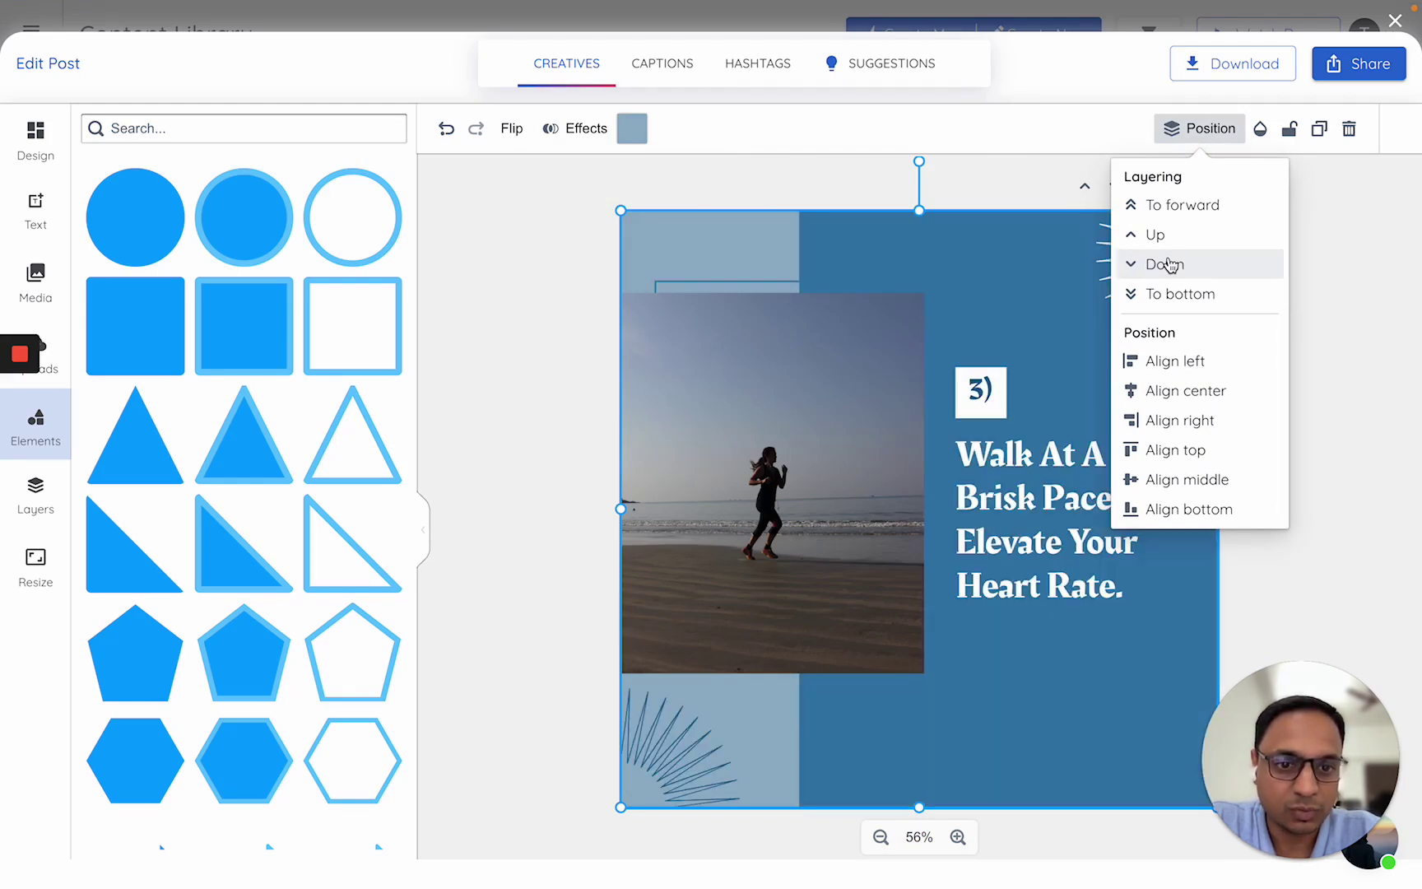
- Close the carousel editor and open the snowy walking video post for editing
{"action": "left_click", "coordinate": [1363, 263]}
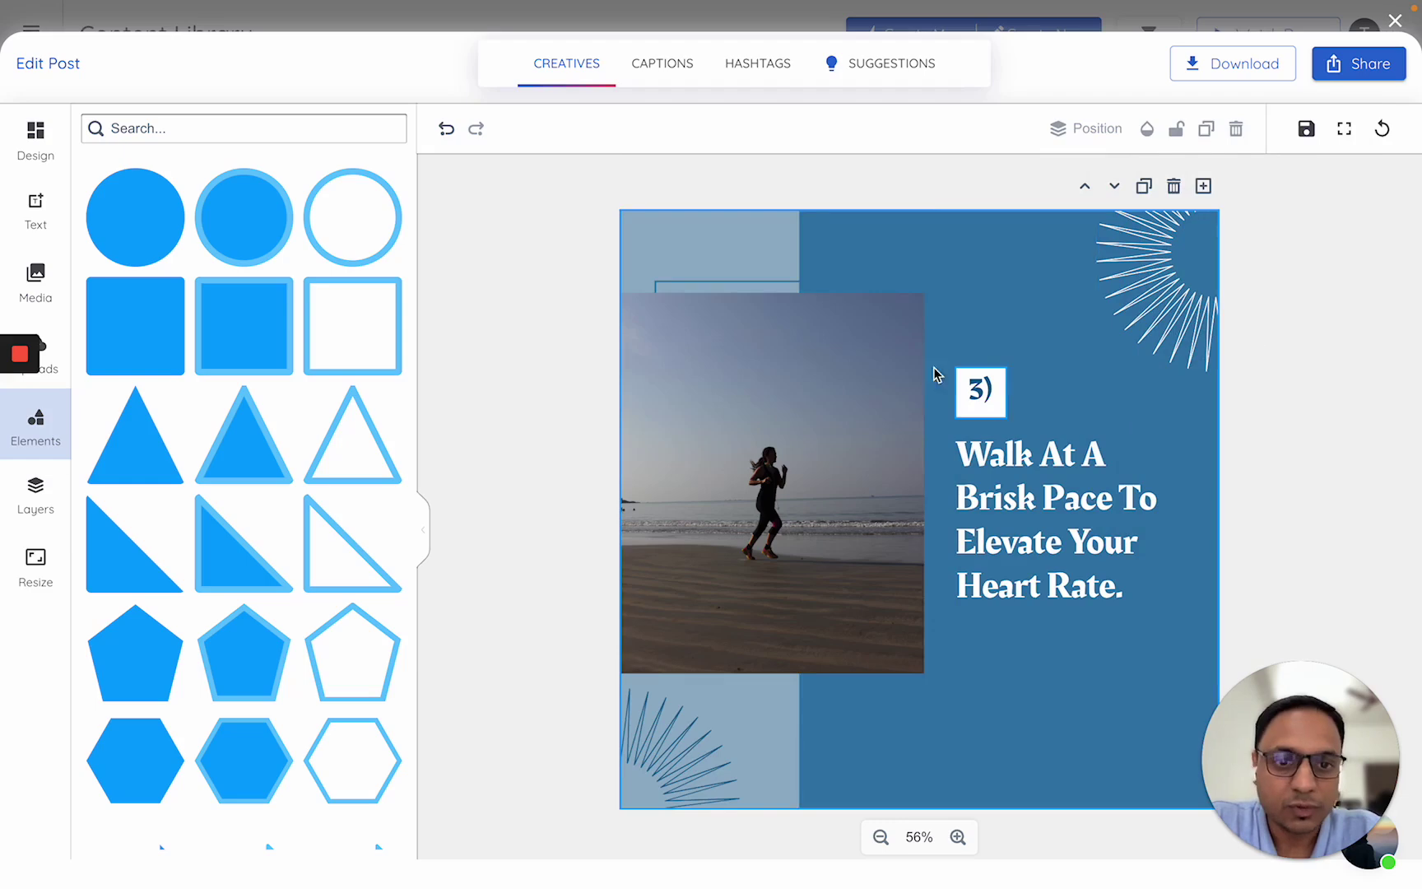
{"action": "left_click", "coordinate": [1396, 23]}
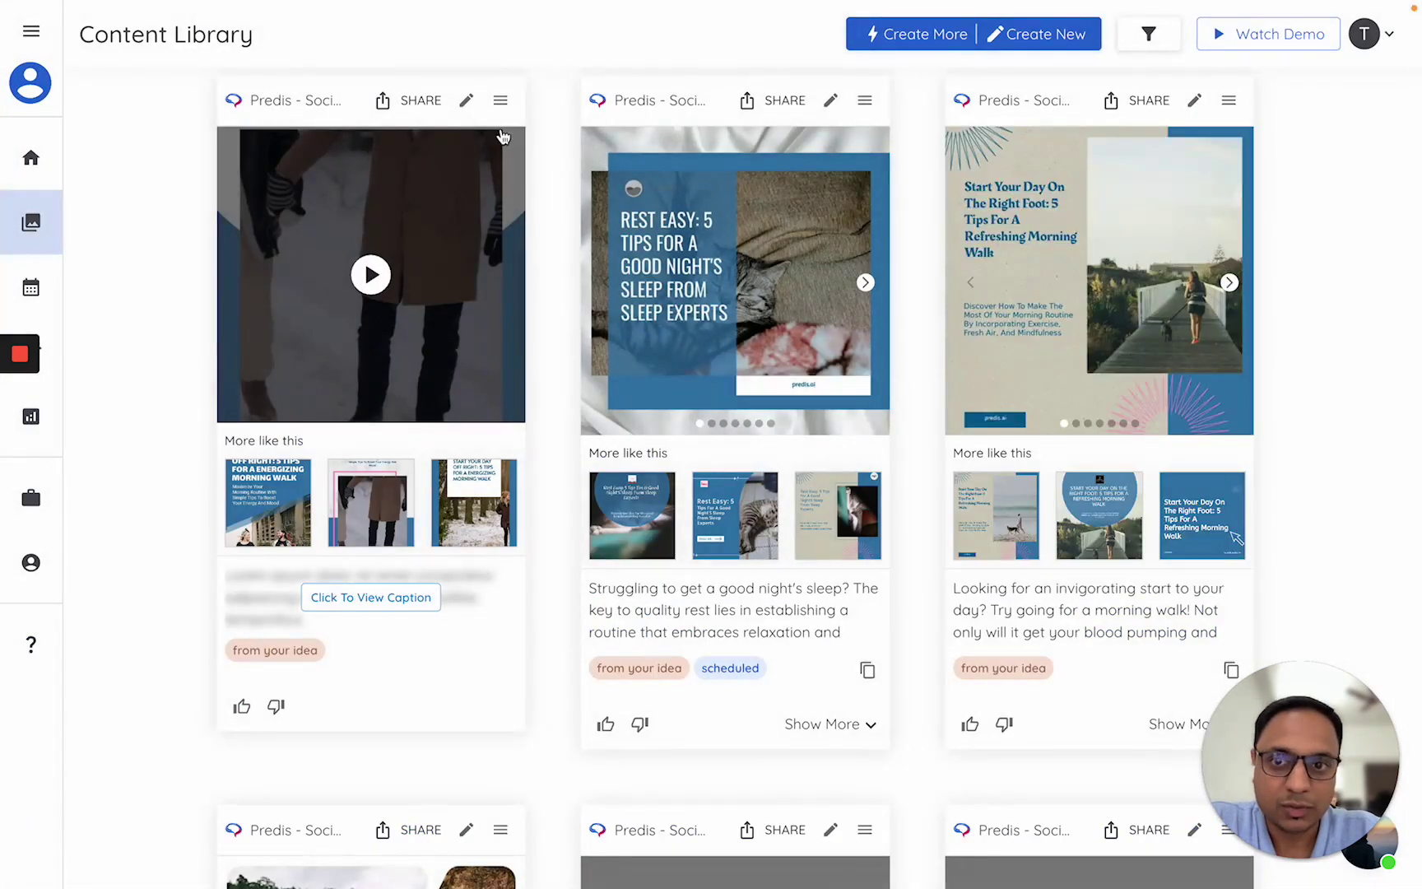
{"action": "left_click", "coordinate": [467, 103]}
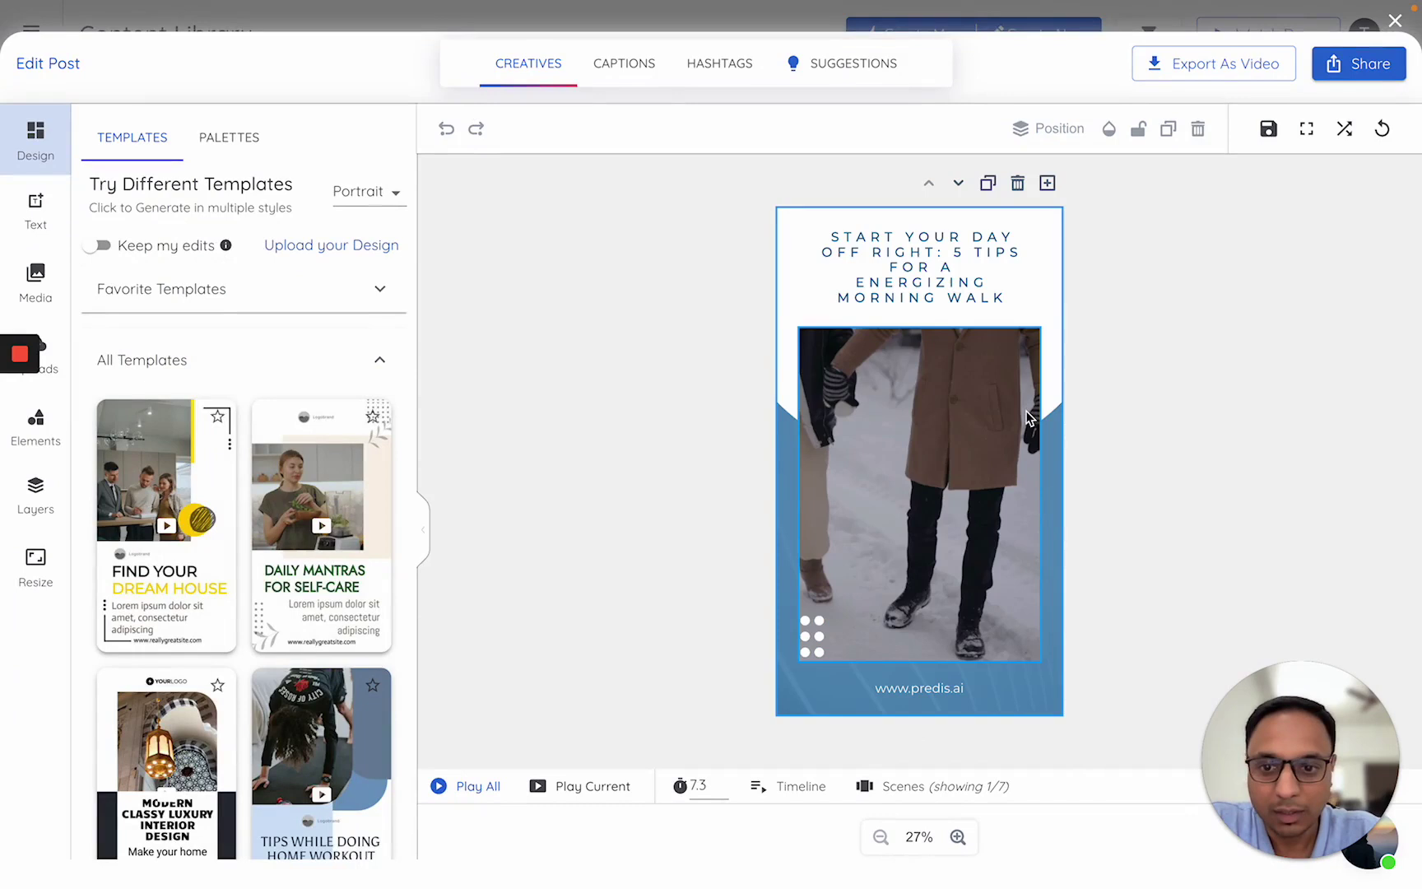
- Crop the snowy walking clip, shifting it right so the walker in cream trousers is centred
{"action": "double_click", "coordinate": [942, 422]}
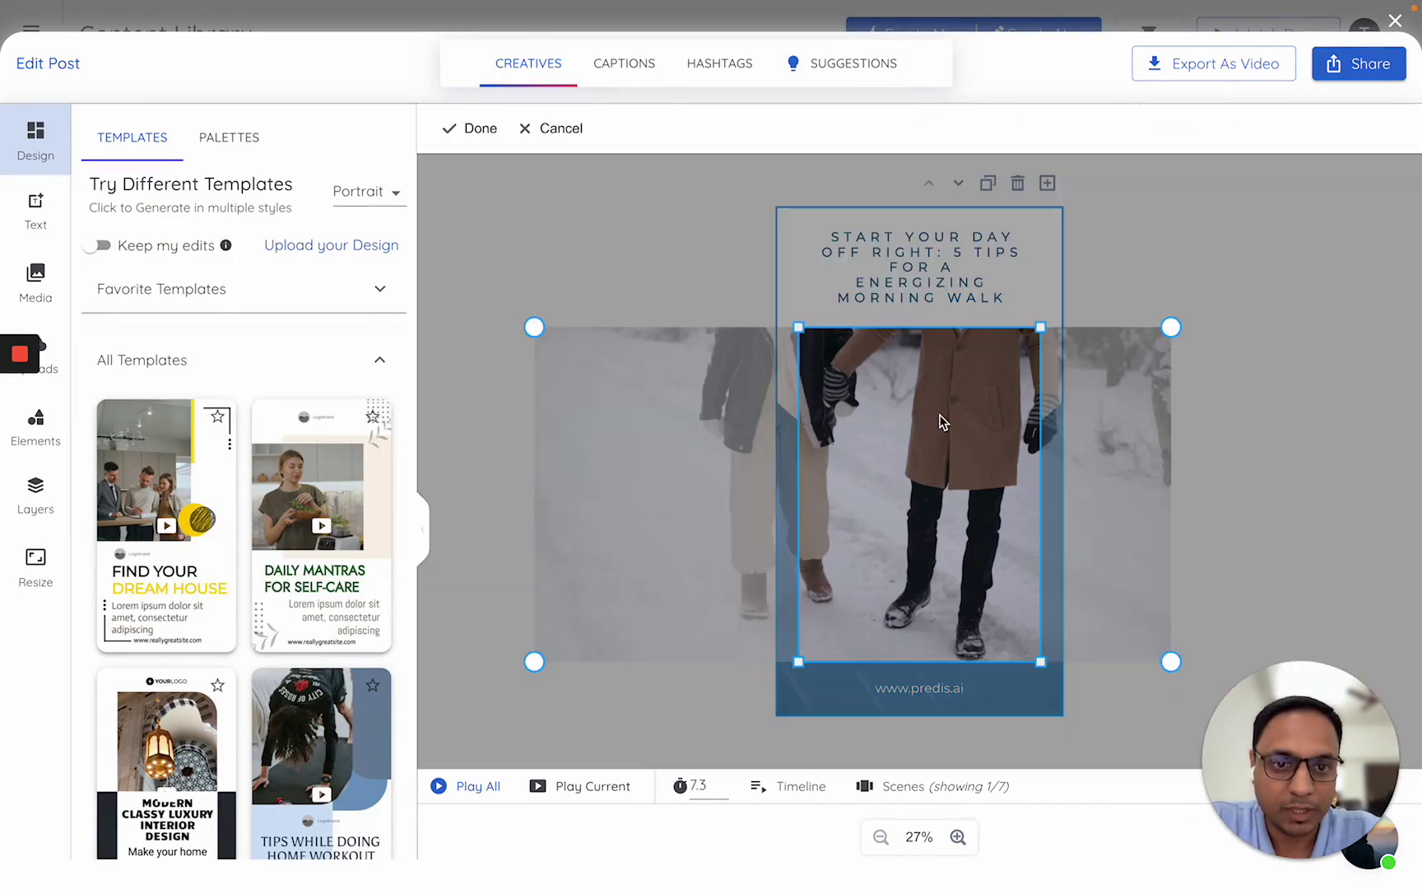
{"action": "left_click_drag", "start_coordinate": [874, 417], "coordinate": [949, 418]}
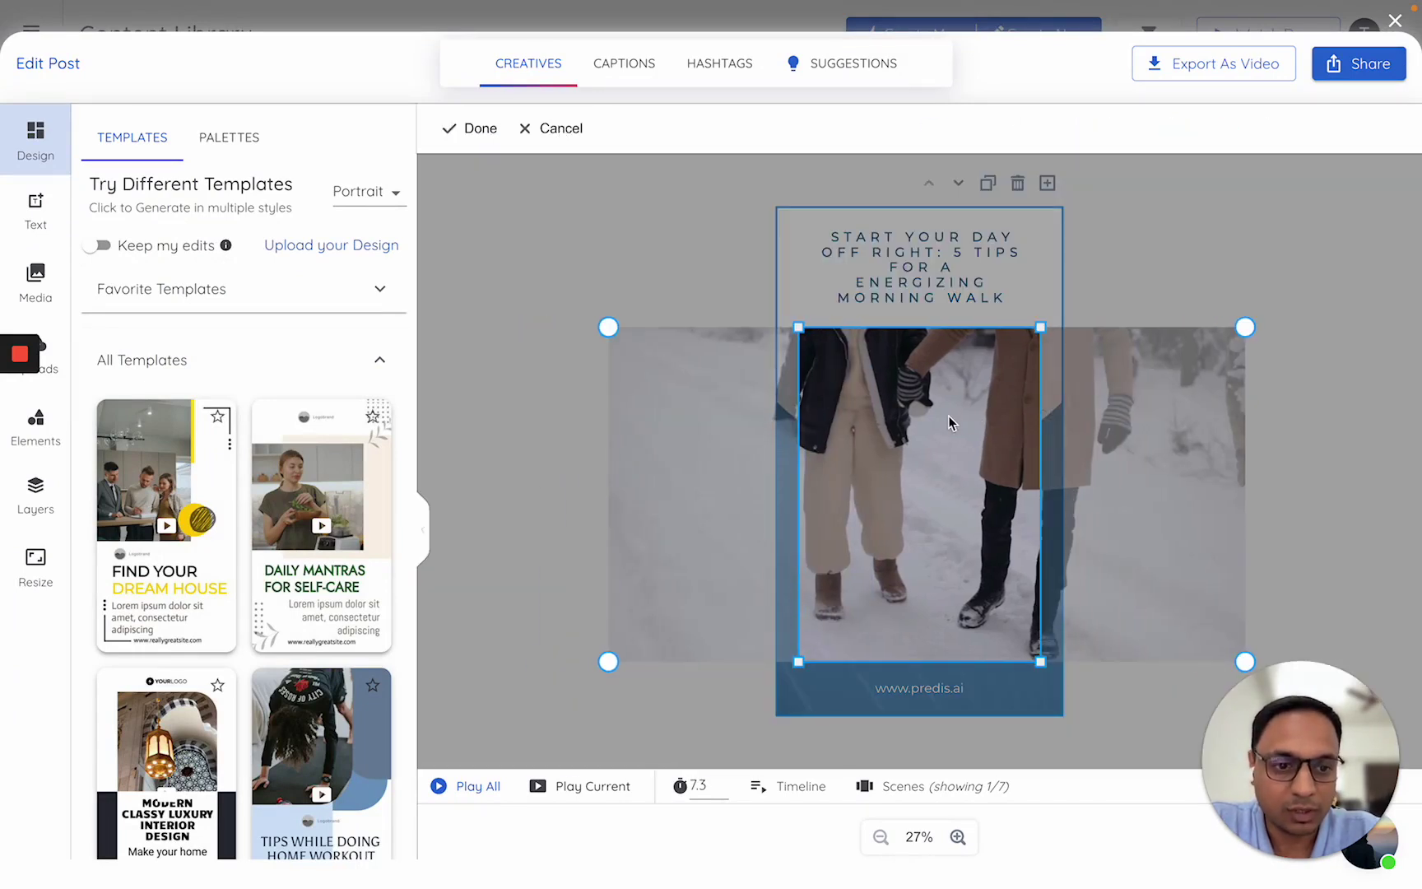
{"action": "left_click", "coordinate": [1151, 251]}
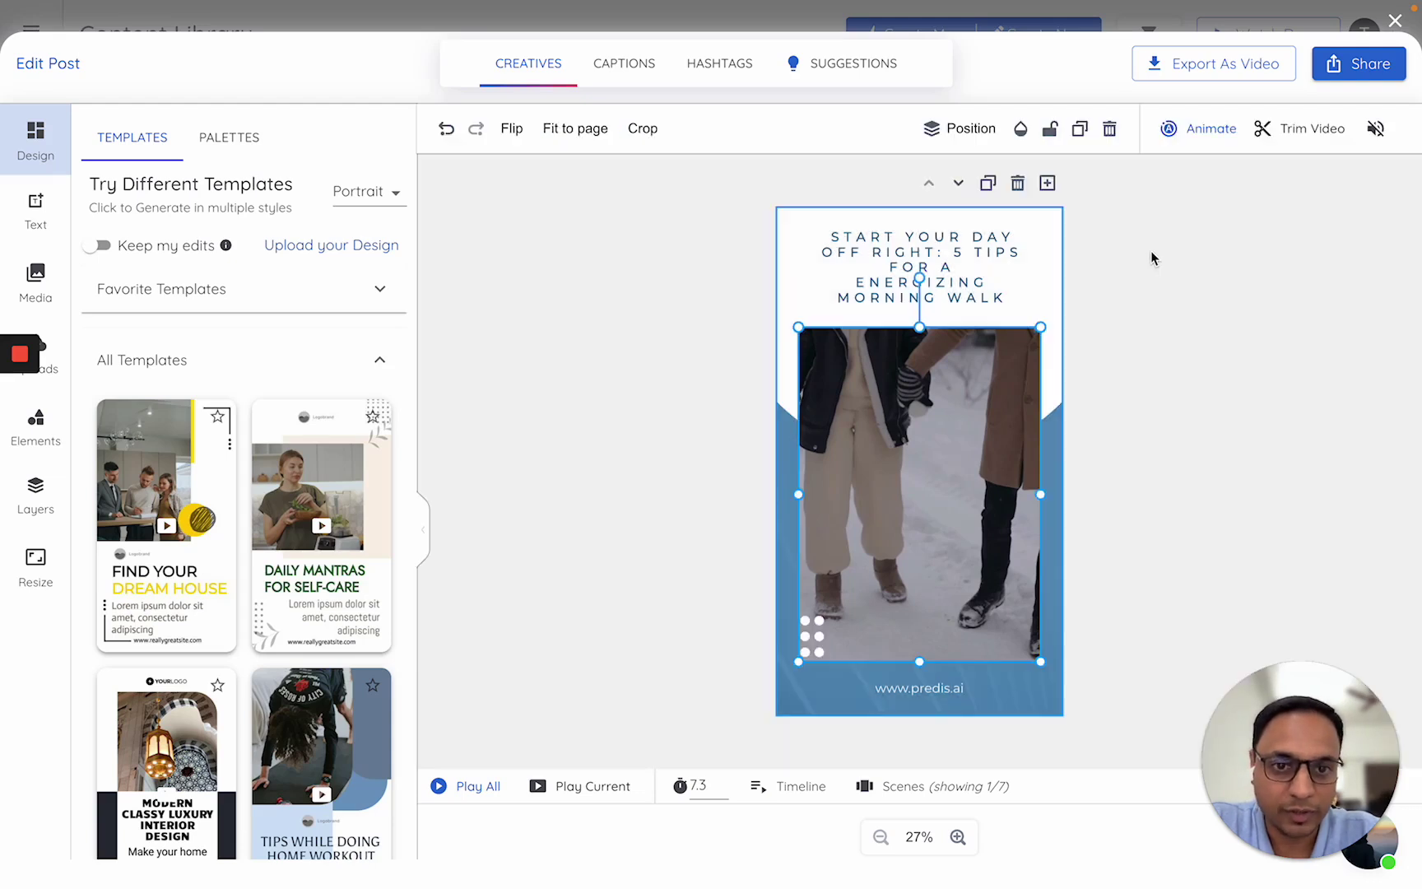
{"action": "double_click", "coordinate": [932, 490]}
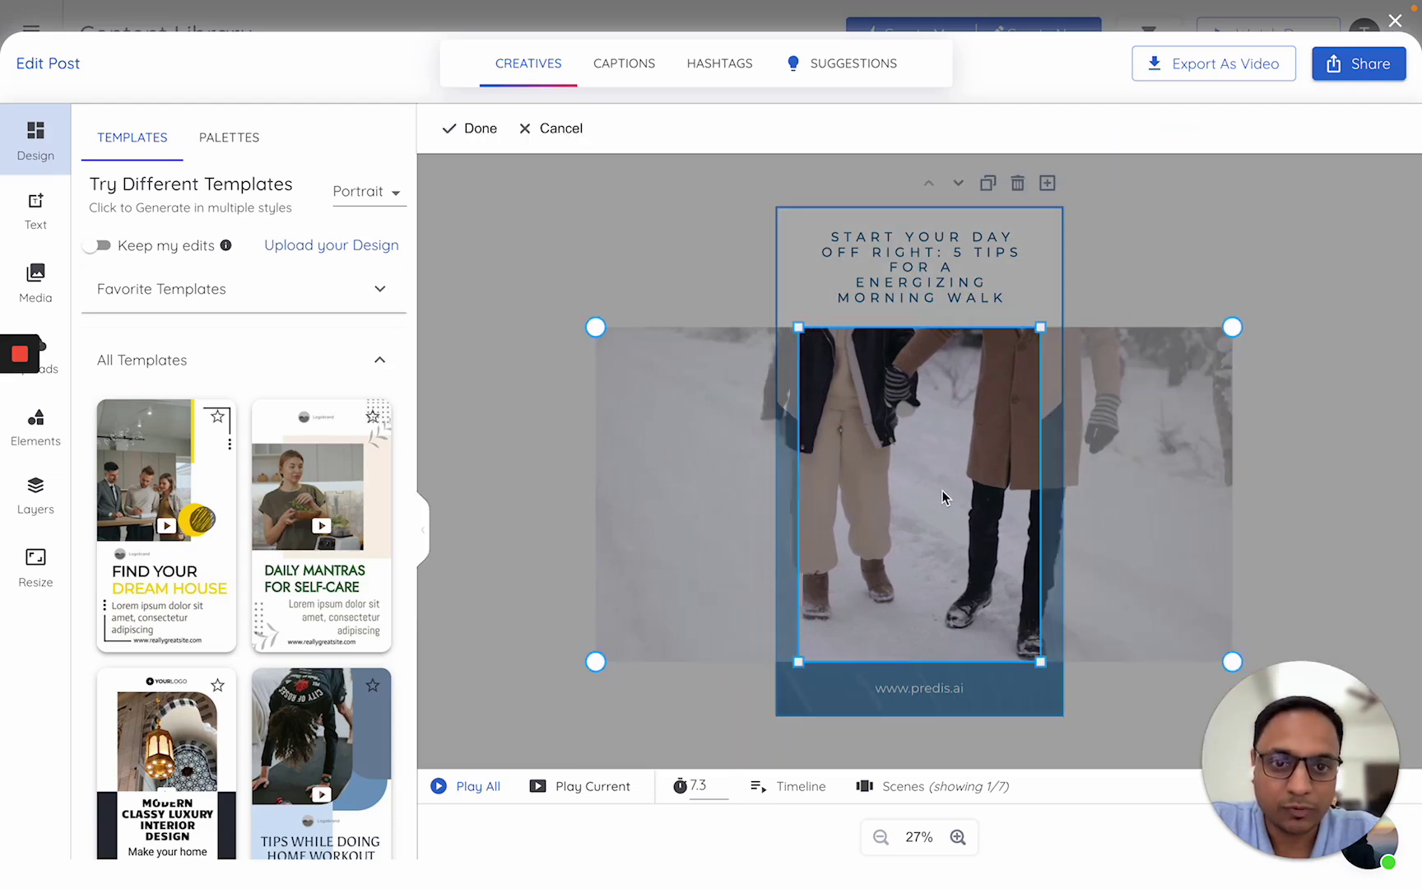
{"action": "left_click", "coordinate": [1155, 233]}
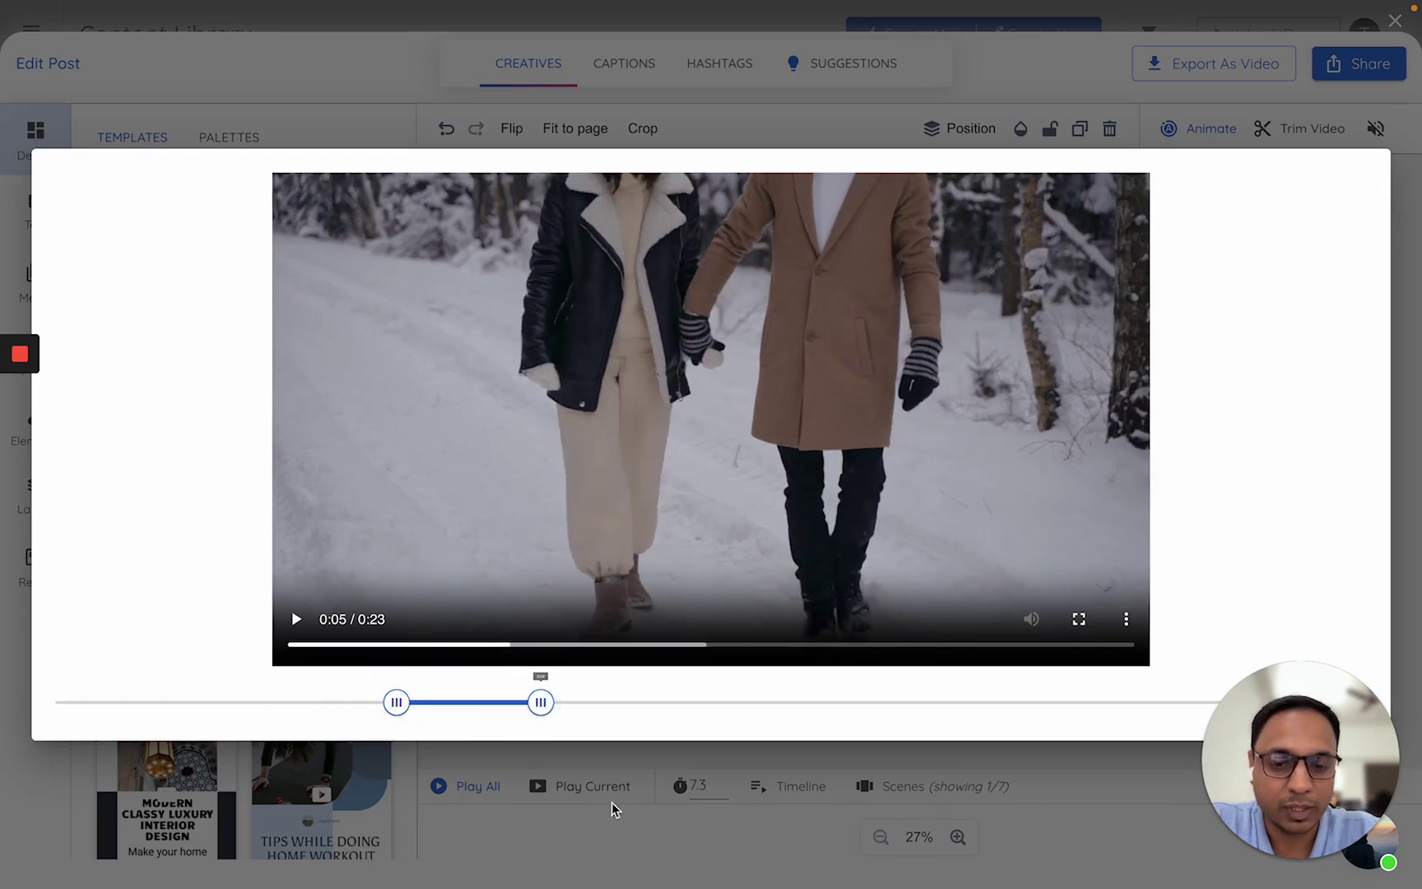
- Close the trim window, keeping the walking clip at 7.0 seconds
{"action": "left_click", "coordinate": [642, 837]}
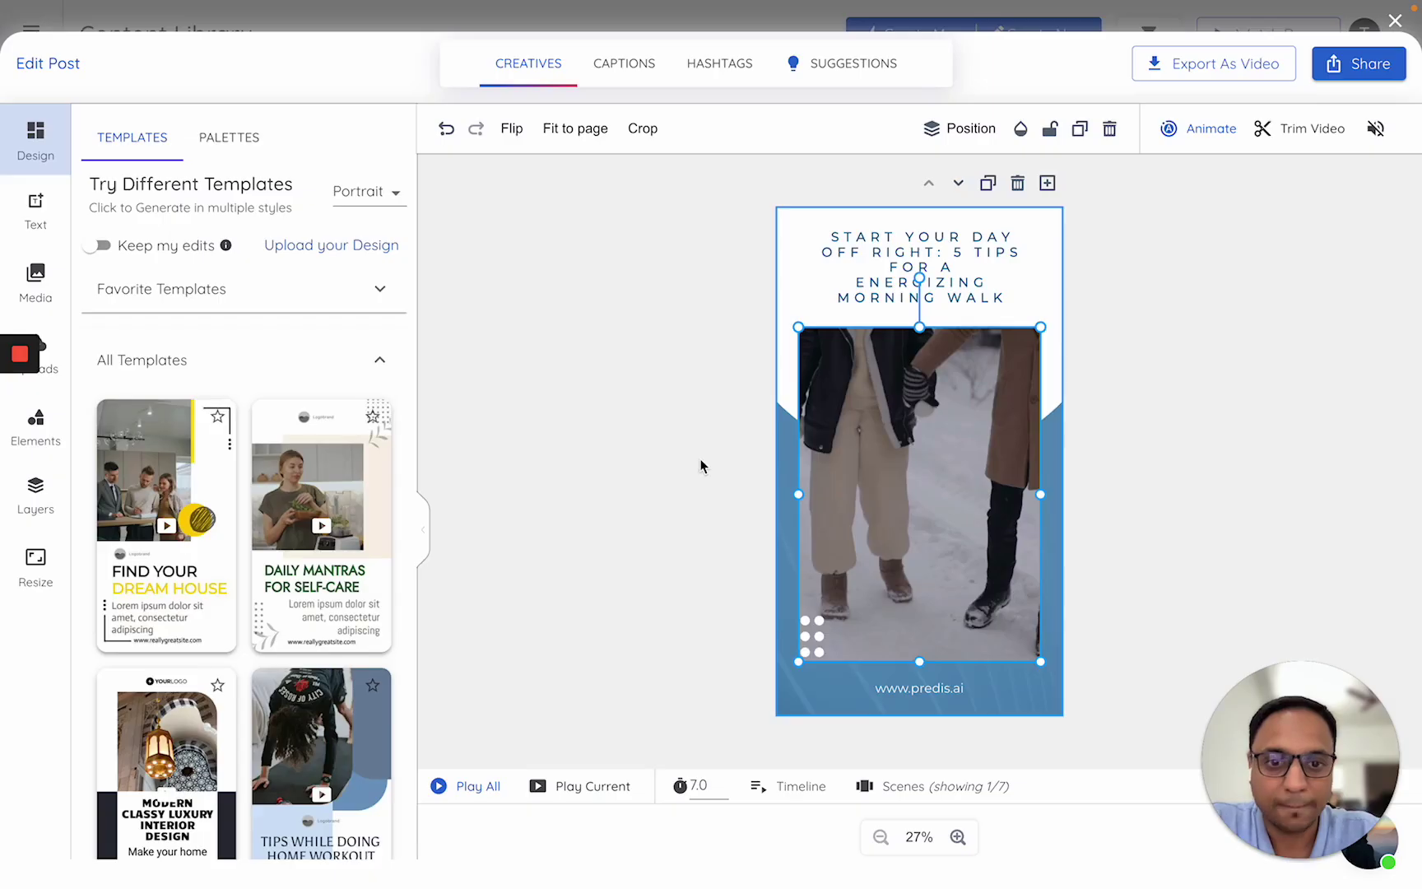
- Show the AI-suggested stock clips in the Media panel's VIDEOS tab
{"action": "left_click", "coordinate": [36, 280]}
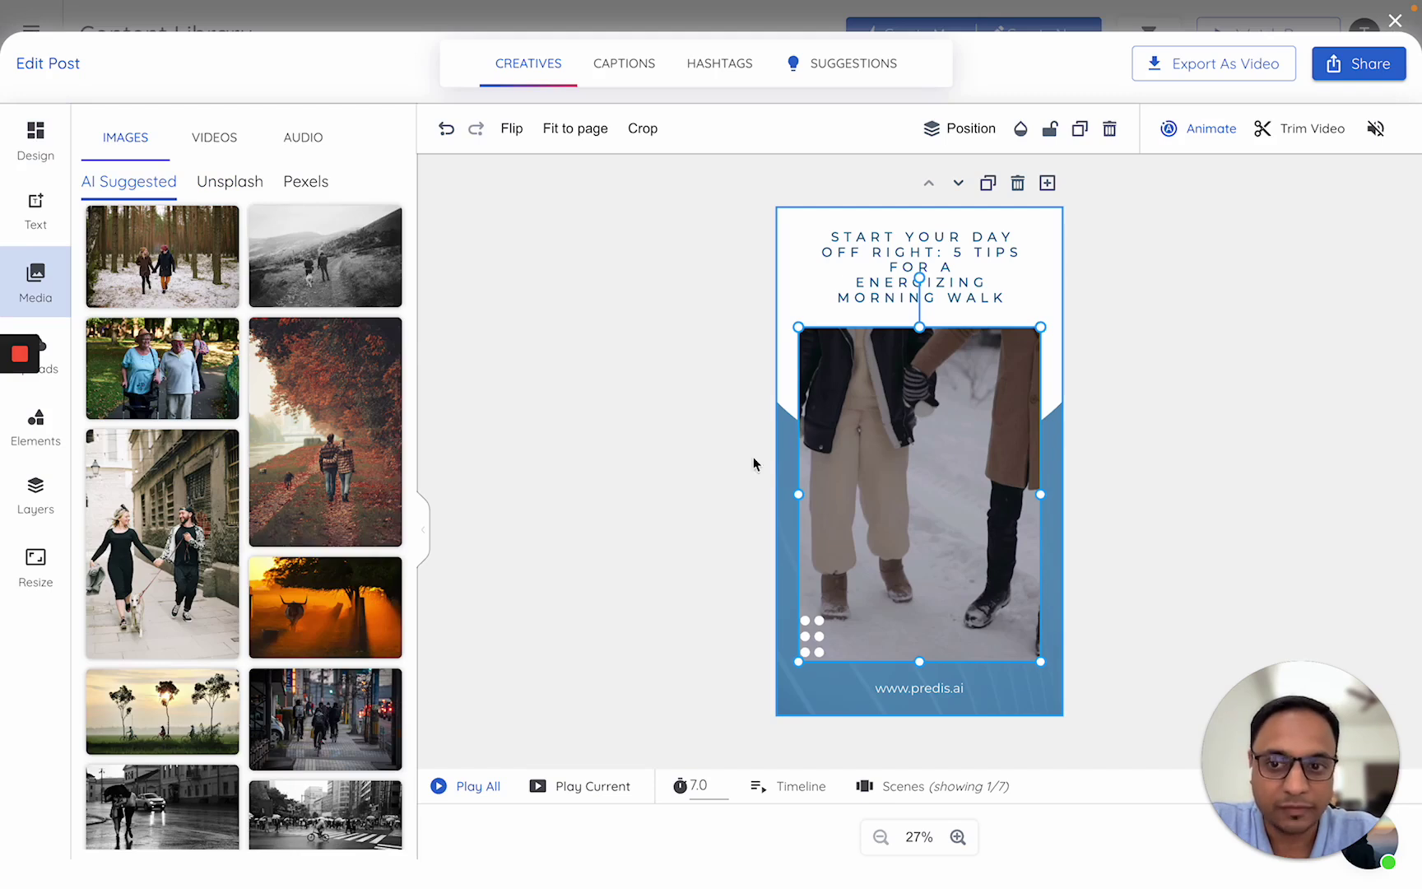
{"action": "left_click", "coordinate": [218, 139]}
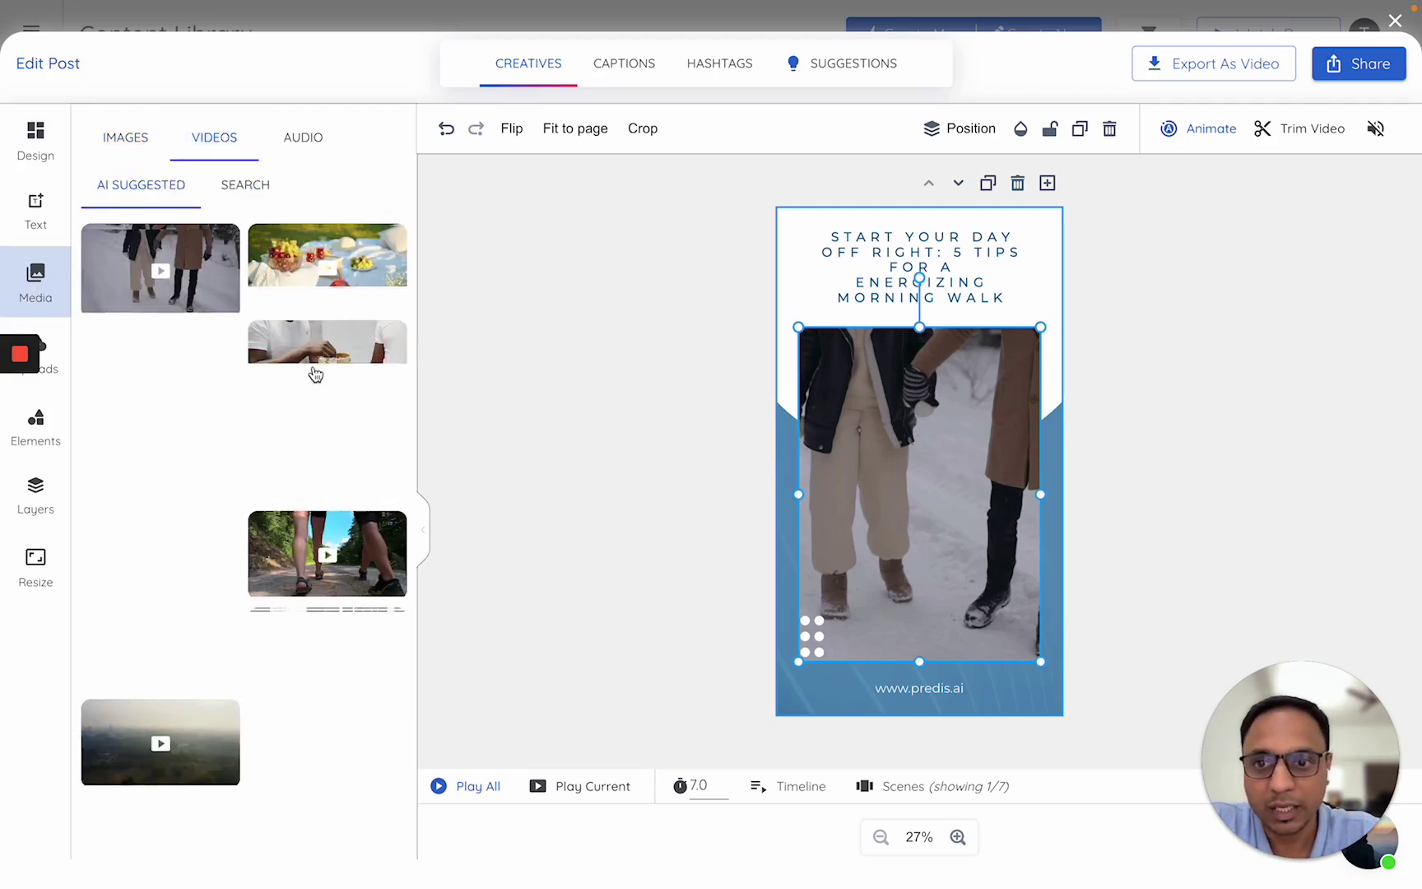